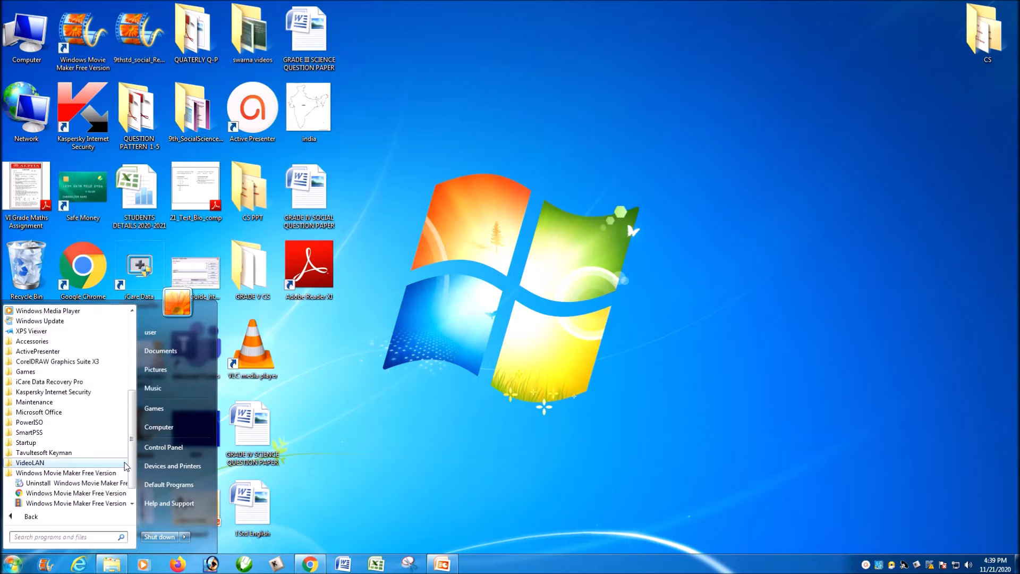
Step: Launch Windows Movie Maker Free Version from the list of installed programs
scroll(132, 491, "down", 2)
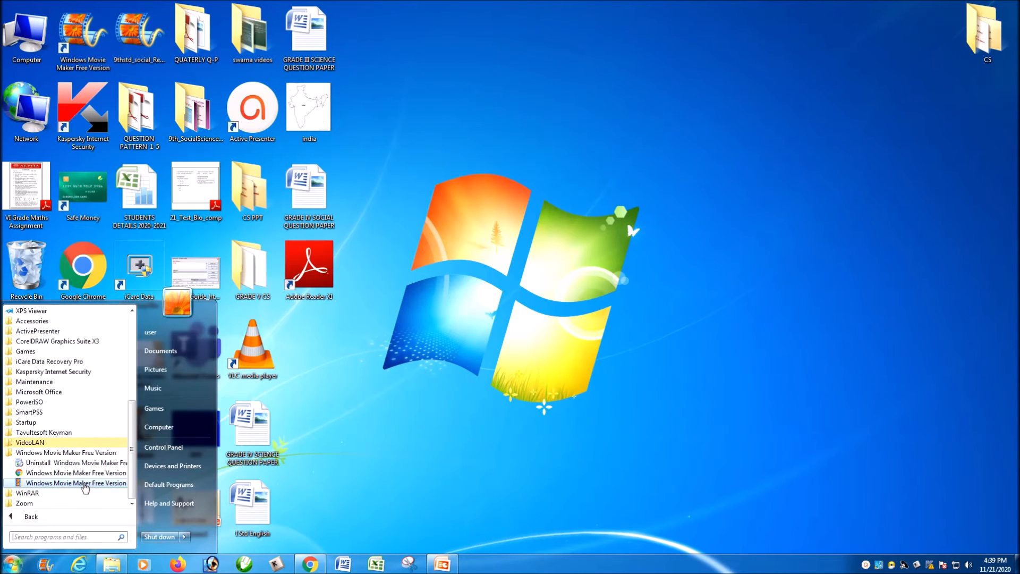
left_click(85, 483)
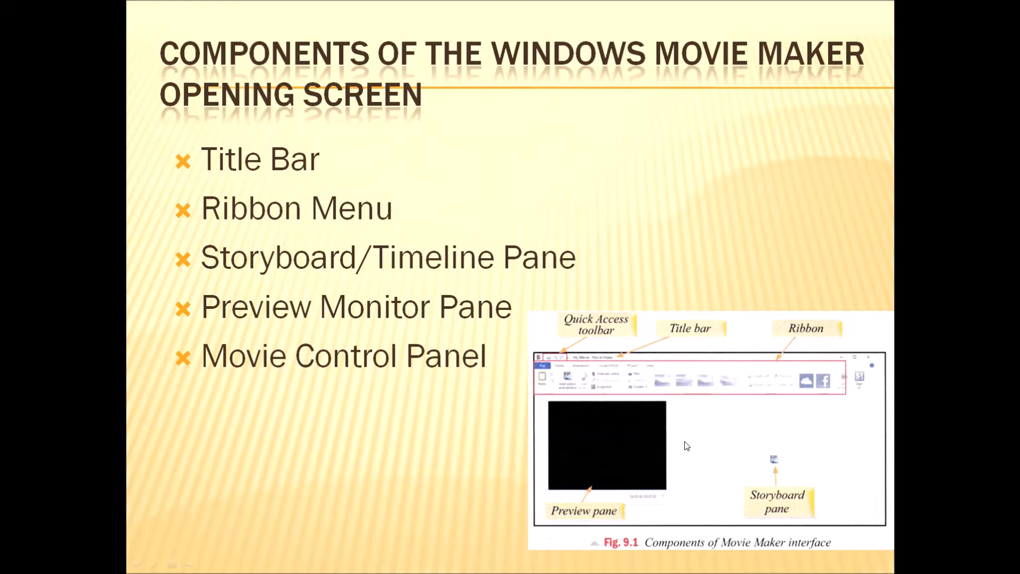
Step: End the slide show, switch to Movie Maker and look through its Animations, Visual Effects, Project and View commands, returning to Home
key("Escape")
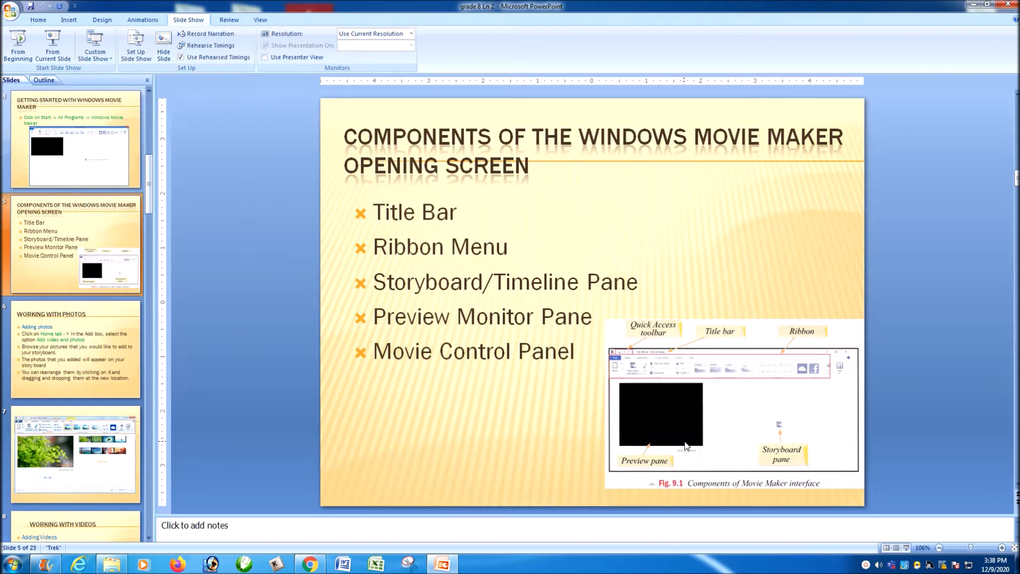
left_click(47, 566)
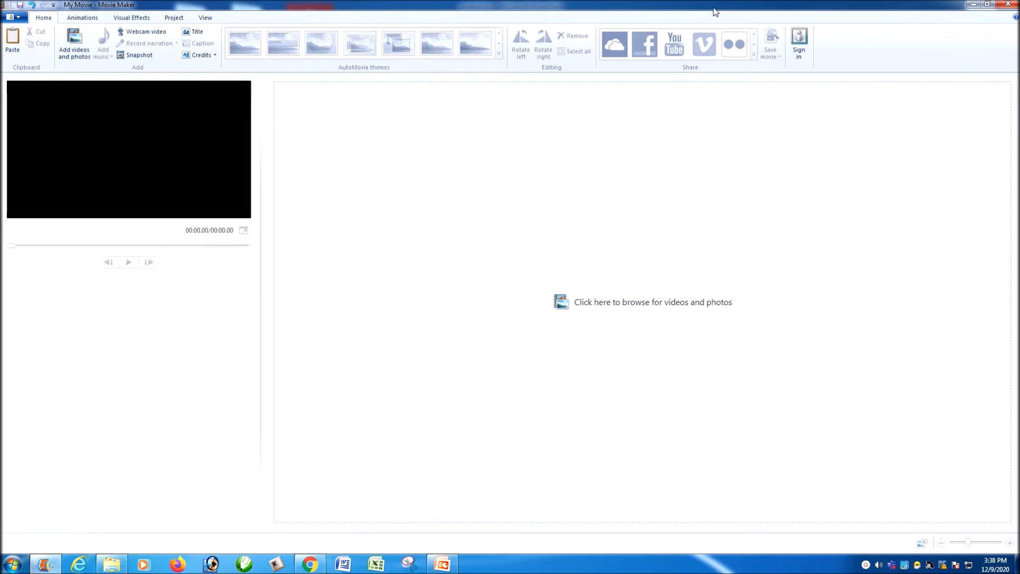
left_click(74, 20)
left_click(121, 21)
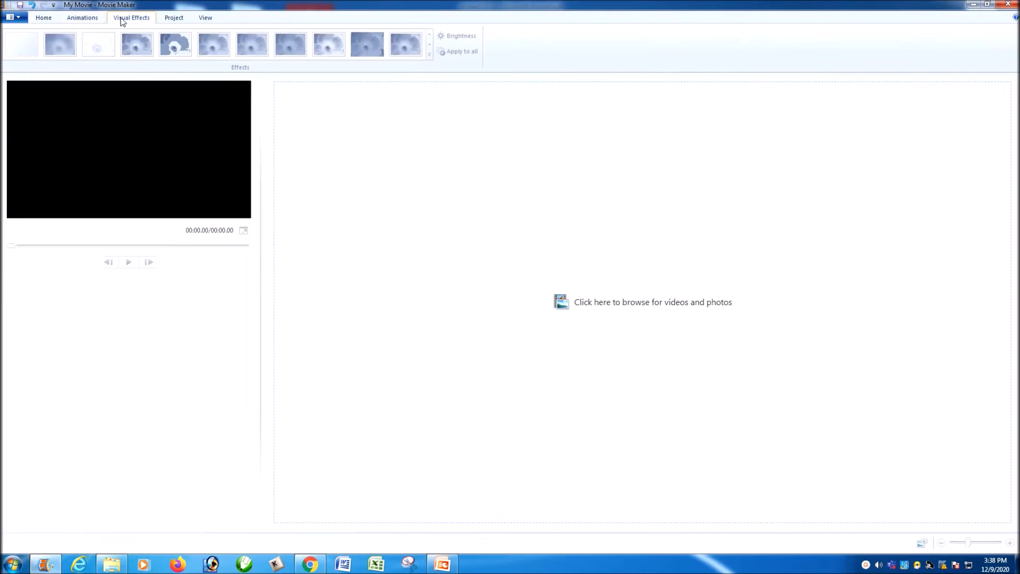
left_click(176, 19)
left_click(197, 20)
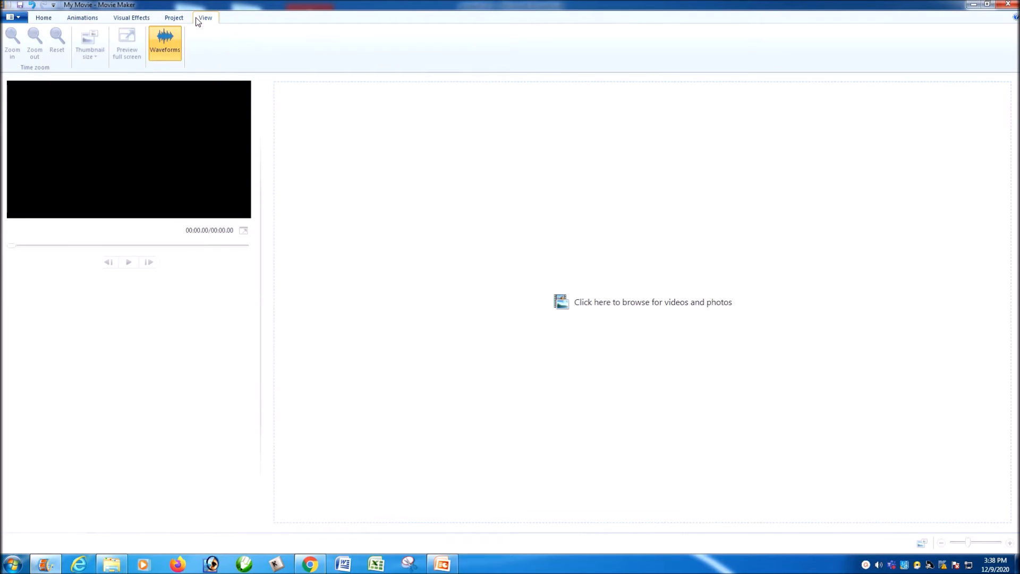
left_click(42, 23)
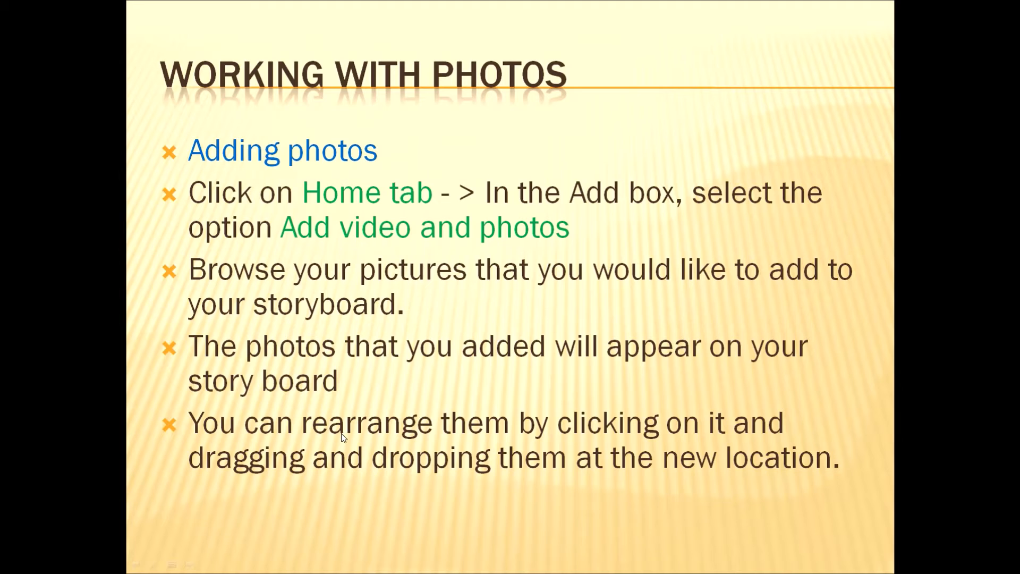
Step: End the slide show on the Working with Photos slide and switch to the Movie Maker window
key("Escape")
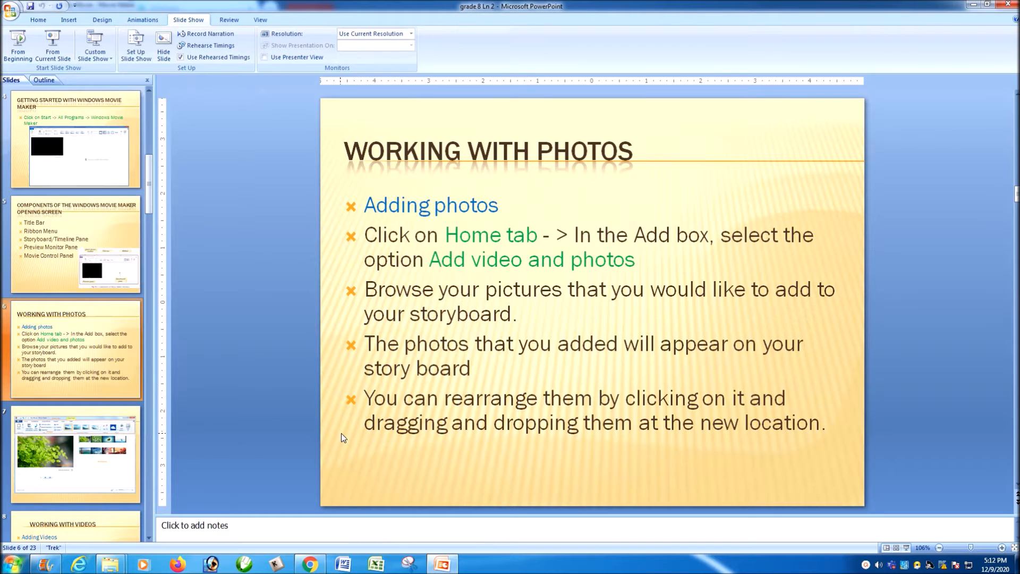
left_click(1017, 564)
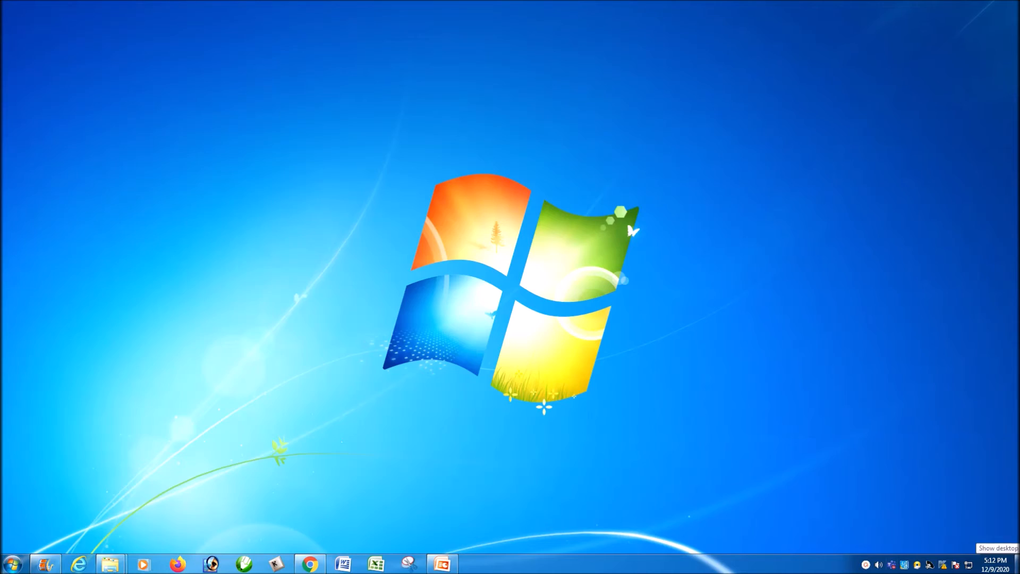
left_click(46, 565)
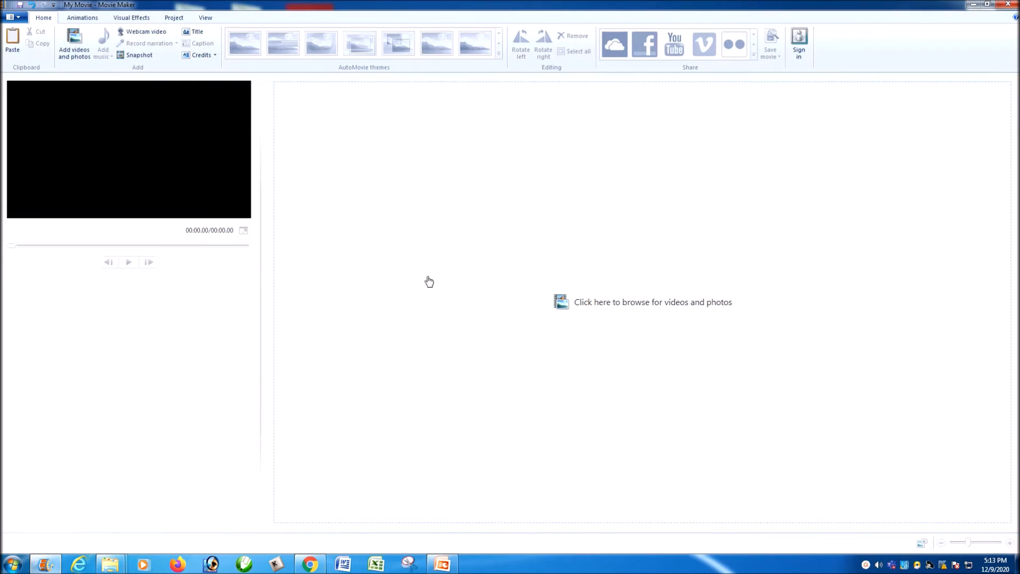
Step: Add the Chrysanthemum, Desert, Hydrangeas, Jellyfish, Koala, Lighthouse, Penguins and Tulips images from Sample Pictures to the storyboard
left_click(77, 50)
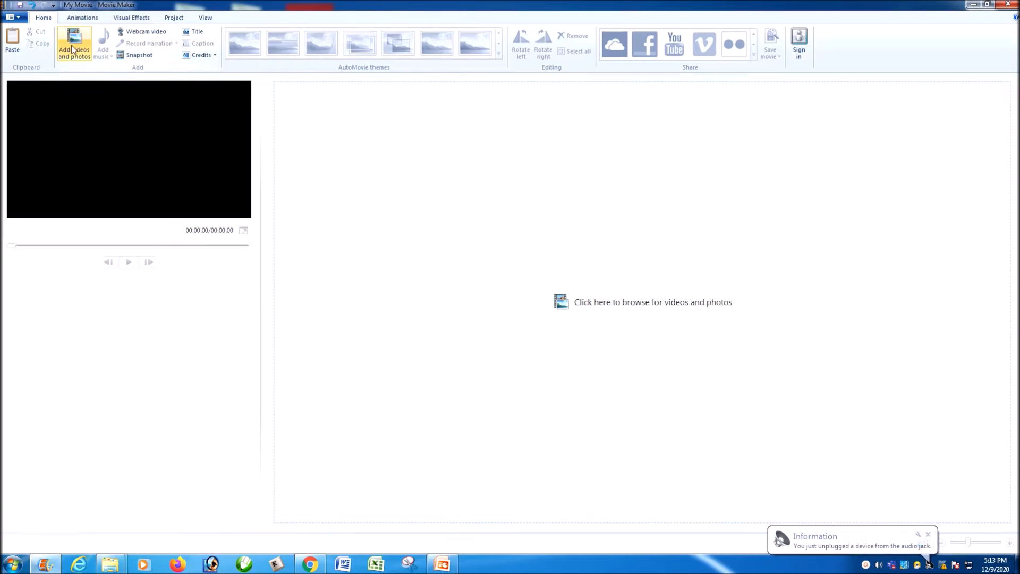
left_click(73, 55)
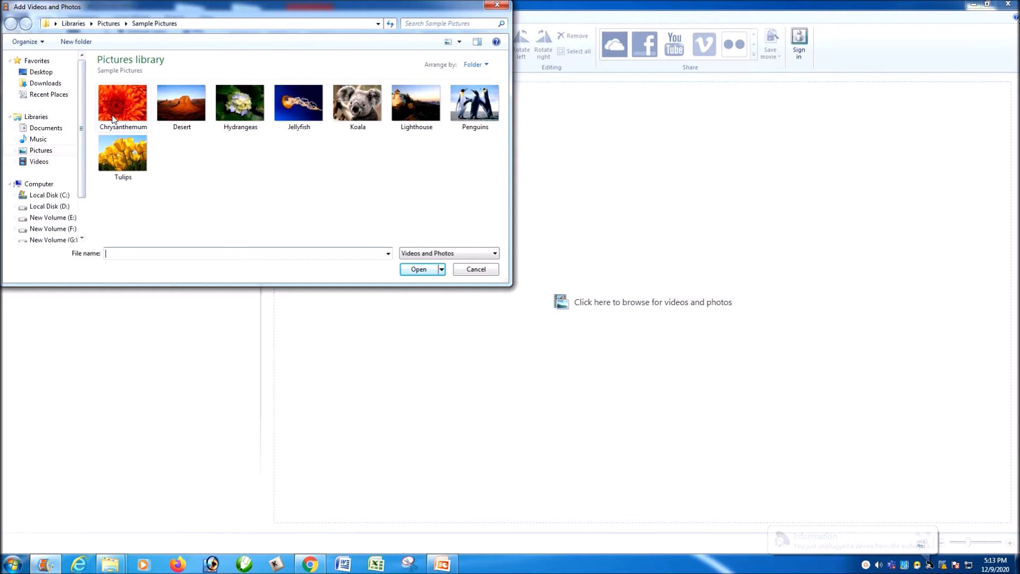
left_click(113, 119)
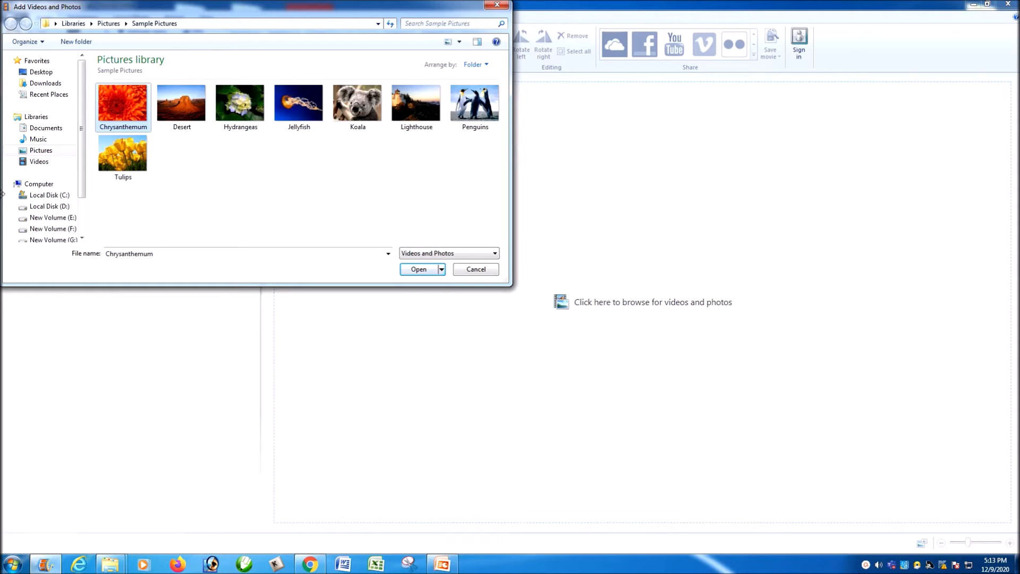
left_click(201, 120, "ctrl")
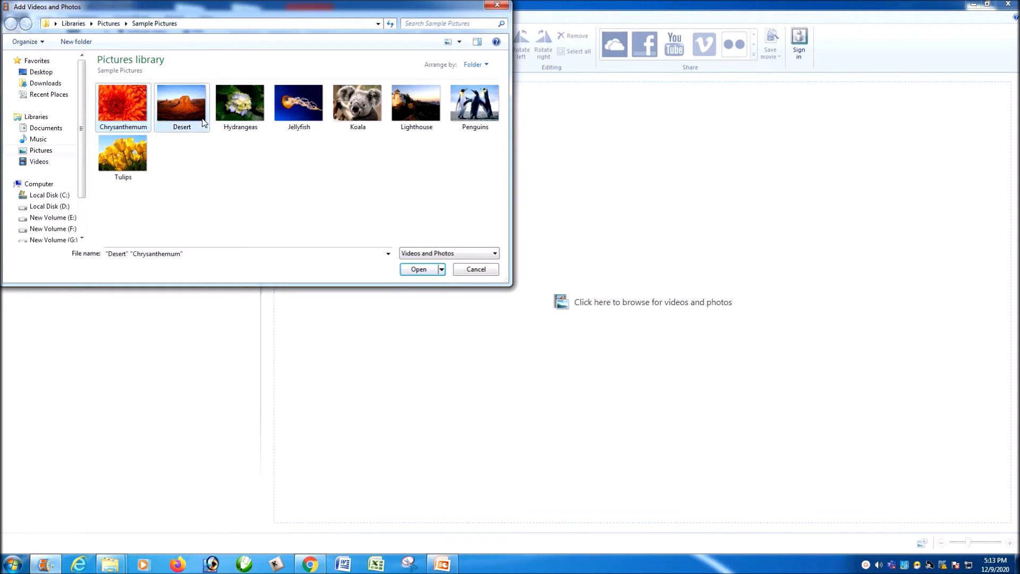
left_click(241, 122, "ctrl")
left_click(297, 120, "ctrl")
left_click(357, 120, "ctrl")
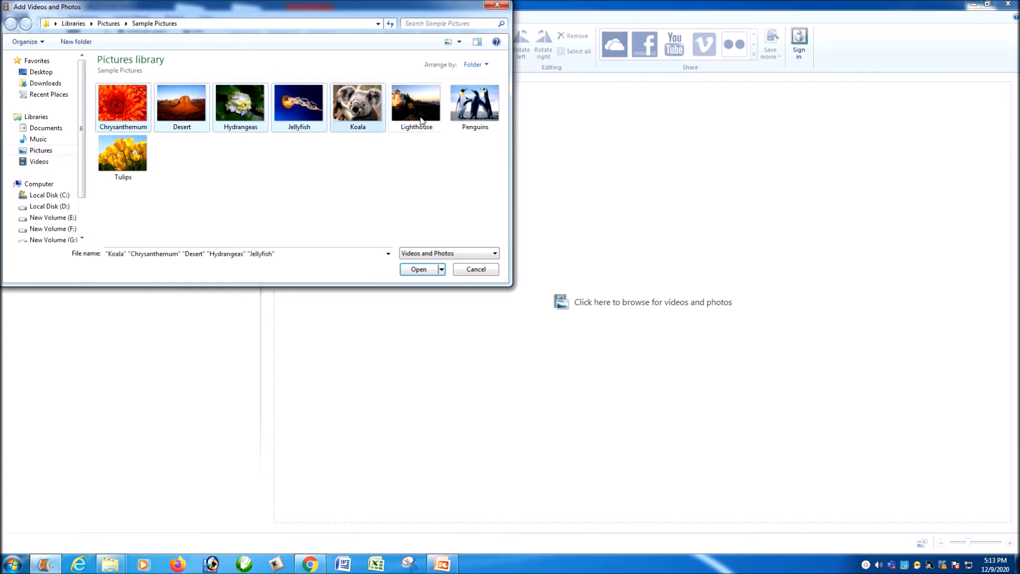
left_click(419, 120, "ctrl")
left_click(462, 121, "ctrl")
left_click(123, 159, "ctrl")
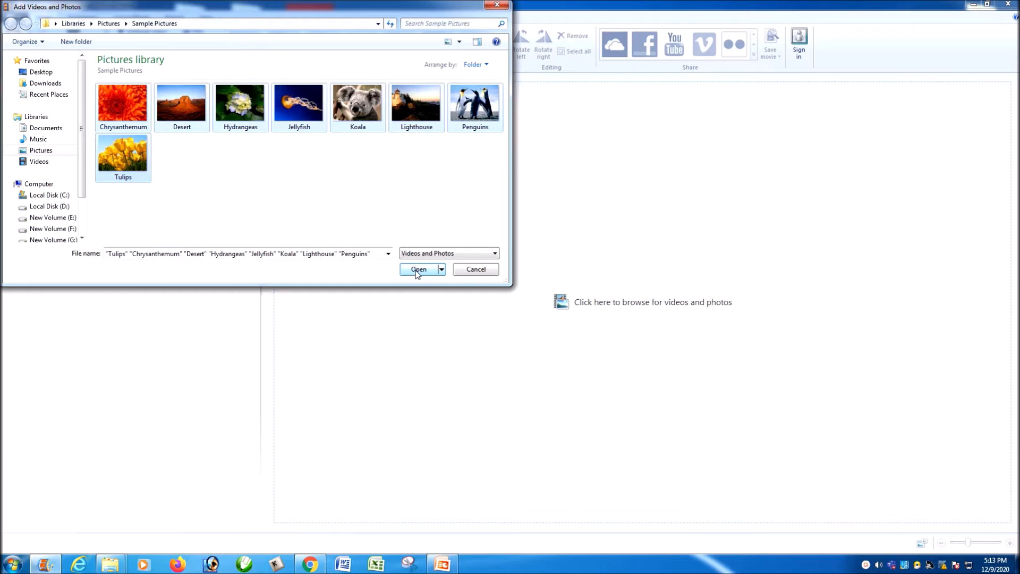
left_click(417, 269)
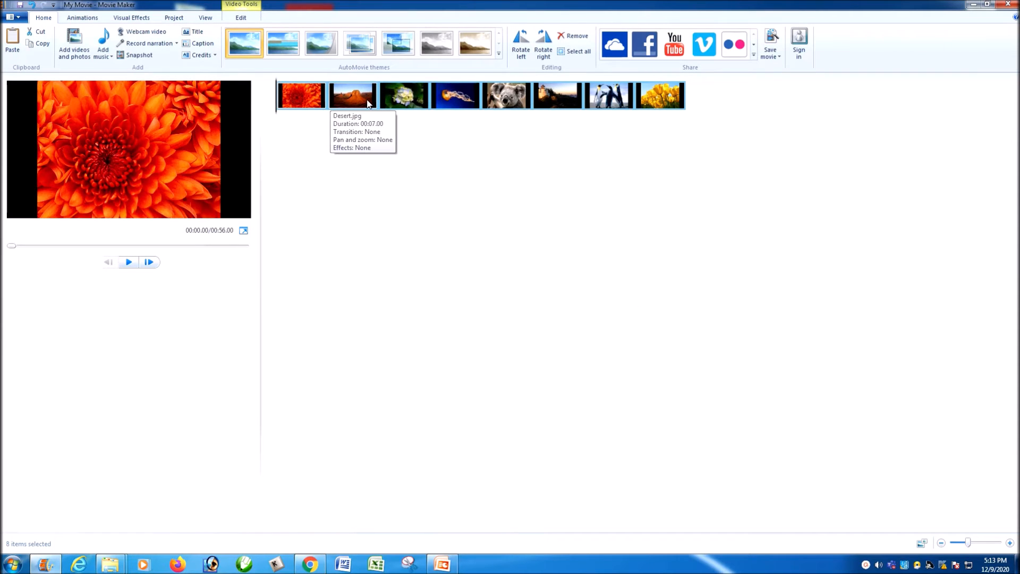
Step: Preview the storyboard photos one after another, going through the sequence twice up to the tulips
left_click(341, 102)
left_click(405, 102)
left_click(453, 102)
left_click(503, 94)
left_click(566, 102)
left_click(594, 104)
left_click(662, 111)
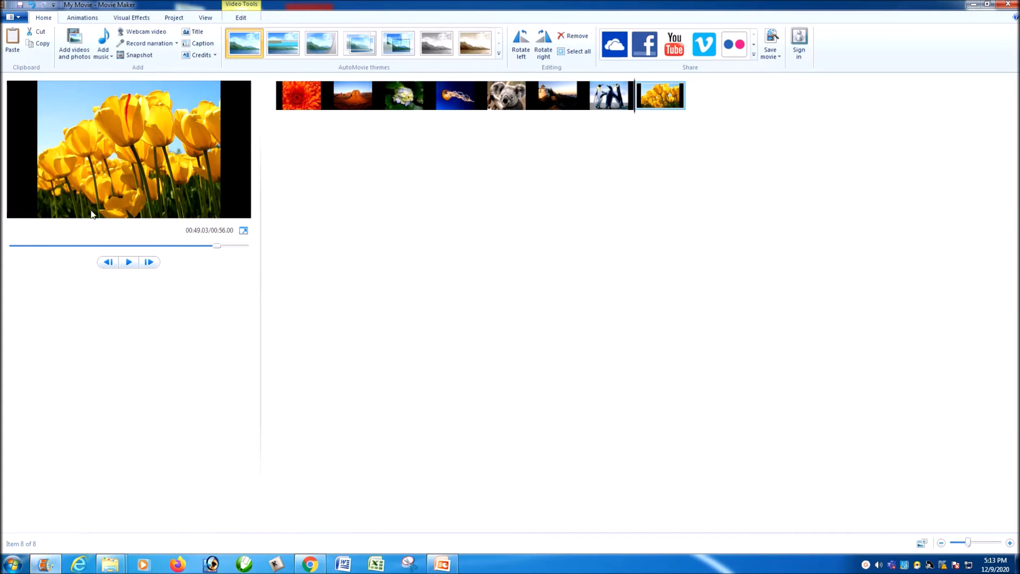
left_click(298, 107)
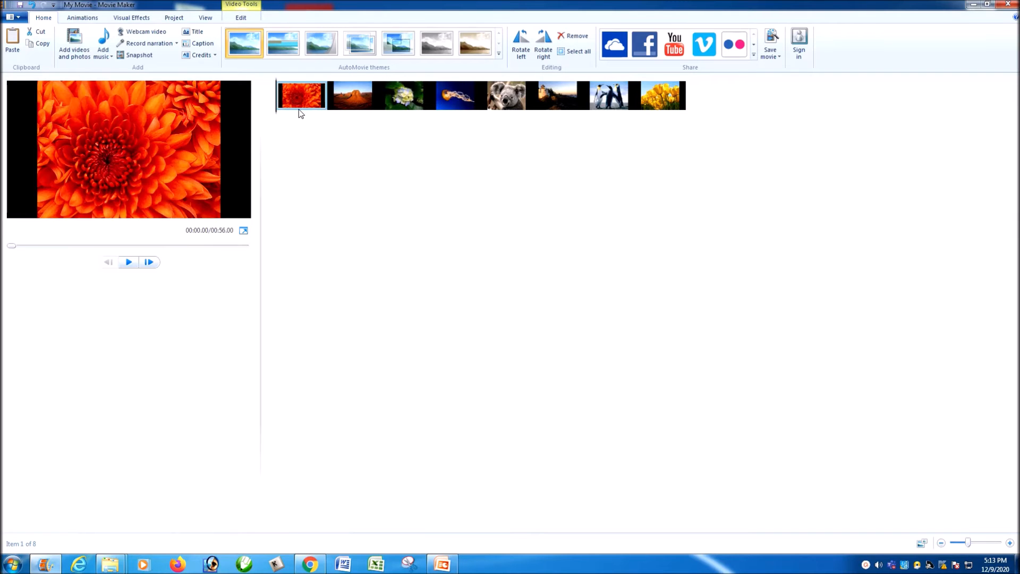
left_click(370, 104)
left_click(404, 102)
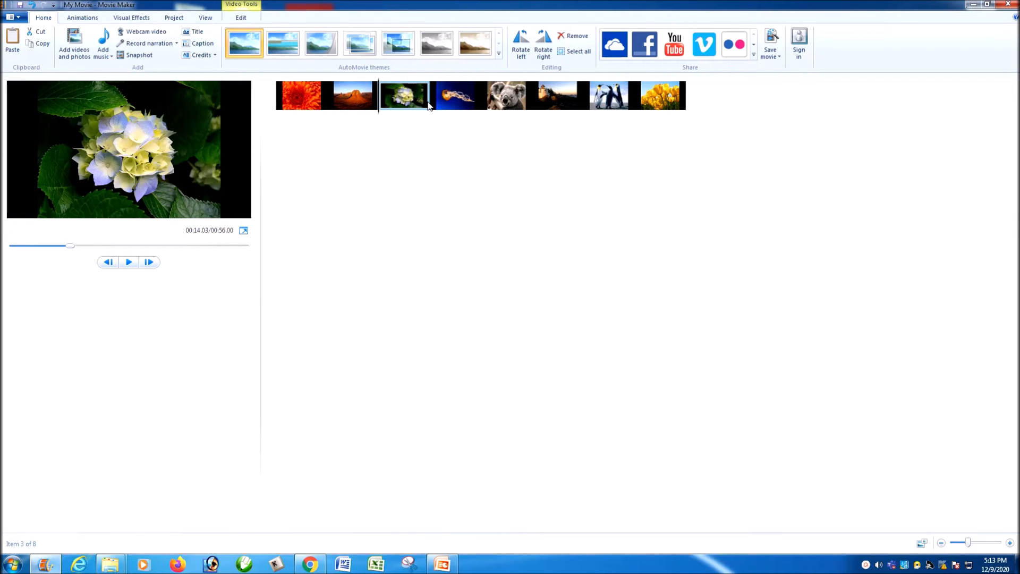
left_click(457, 103)
left_click(507, 101)
left_click(557, 100)
left_click(609, 98)
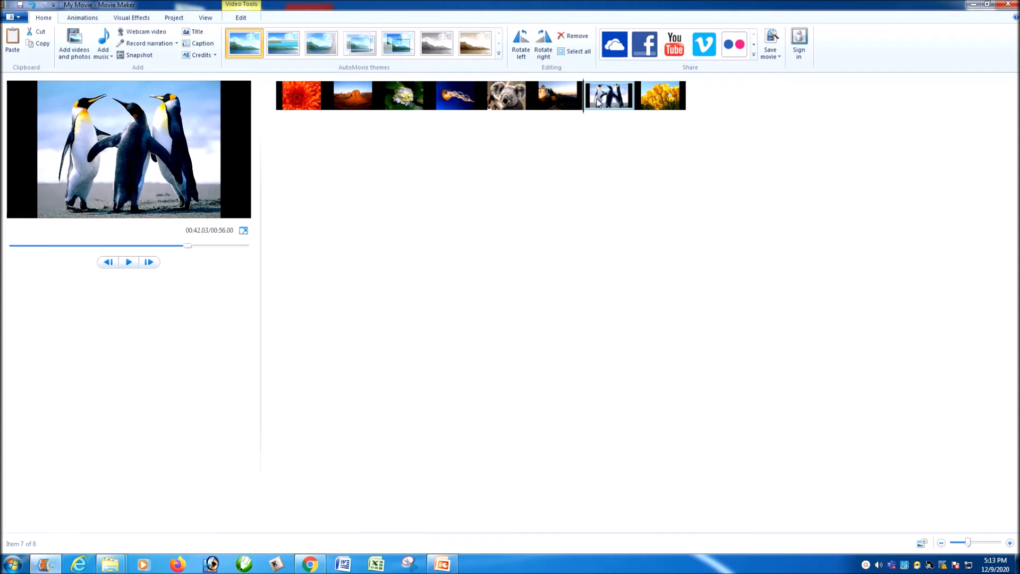
left_click(651, 101)
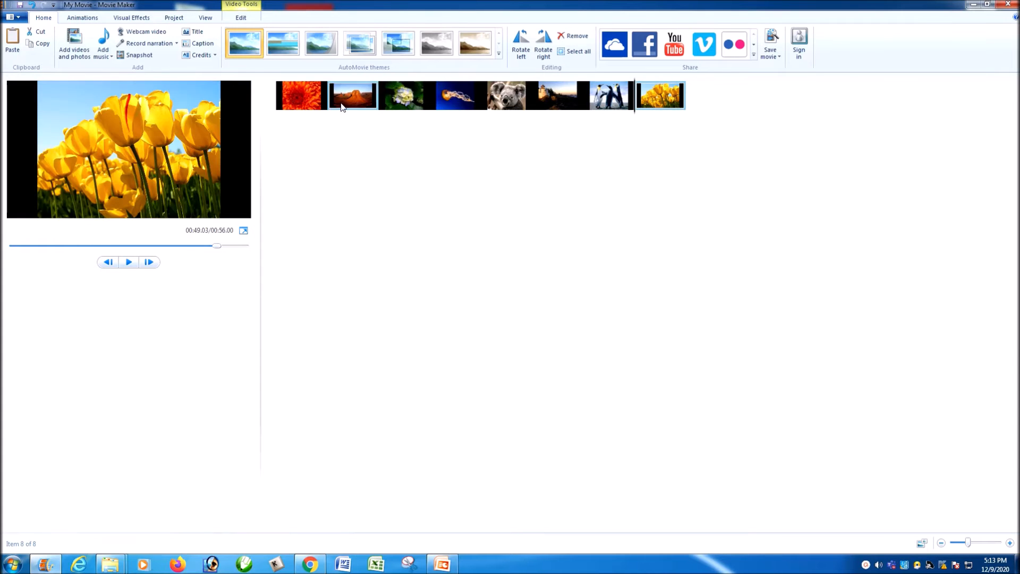
Step: Rearrange the storyboard by moving the chrysanthemum, jellyfish, lighthouse and tulips photos, in that order, to the end of the sequence
left_click(312, 100)
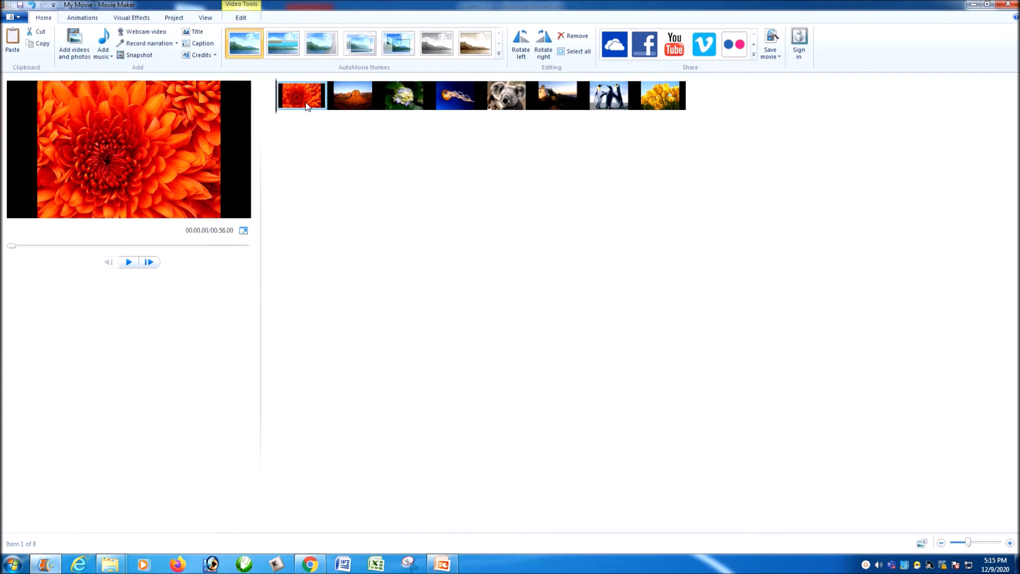
left_click_drag(308, 109, 735, 124)
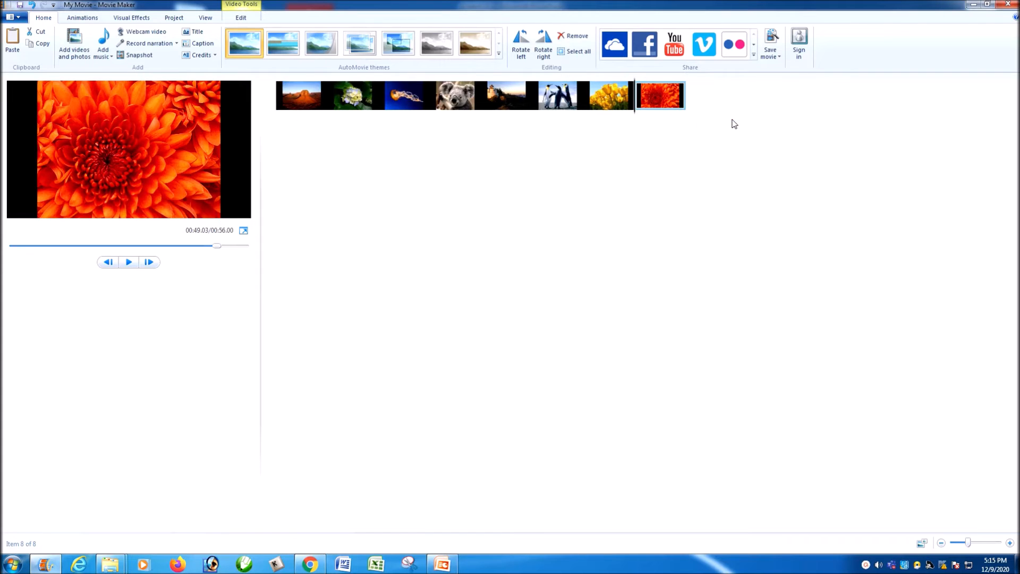
left_click_drag(398, 106, 656, 126)
left_click(468, 103)
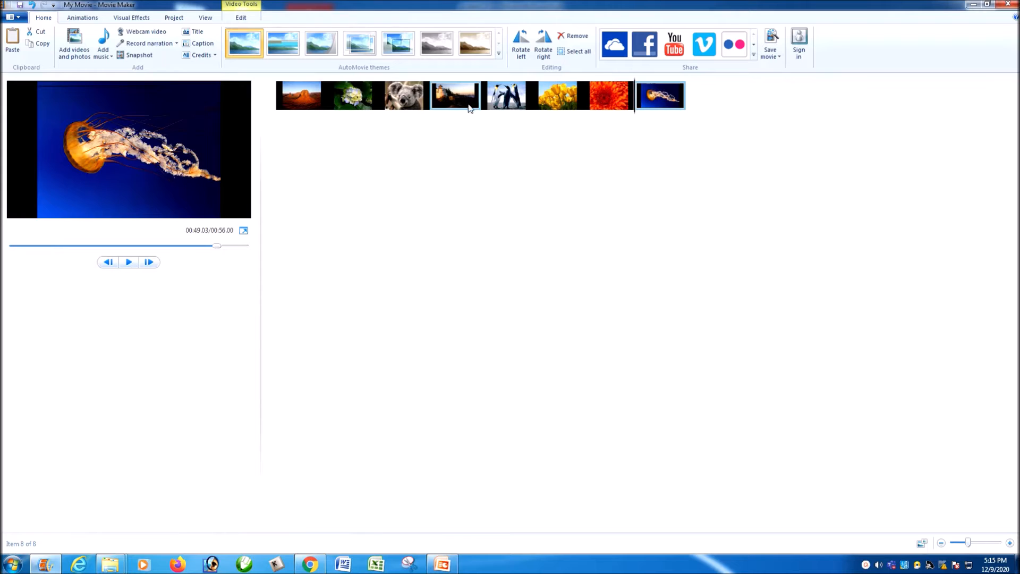
left_click_drag(496, 116, 708, 111)
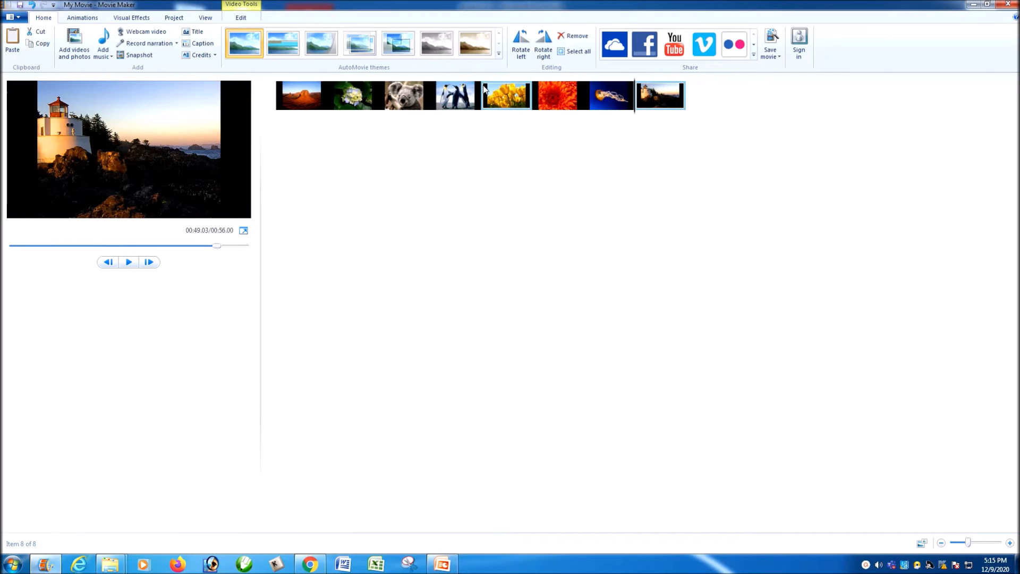
left_click_drag(499, 92, 725, 112)
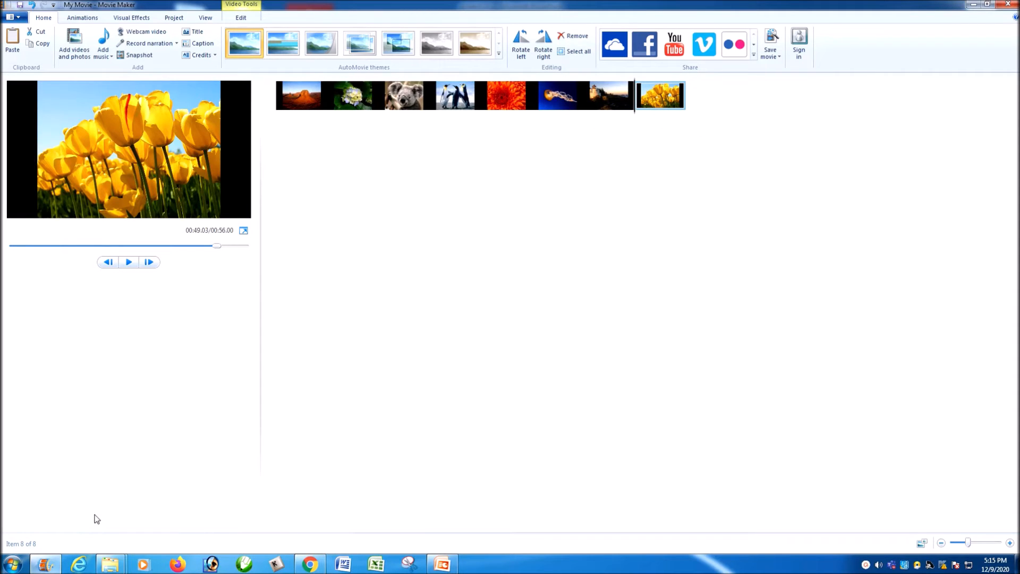
Step: Switch to the PowerPoint presentation and resume the slide show from slide 7, advancing to the Working with Videos slide
left_click(442, 563)
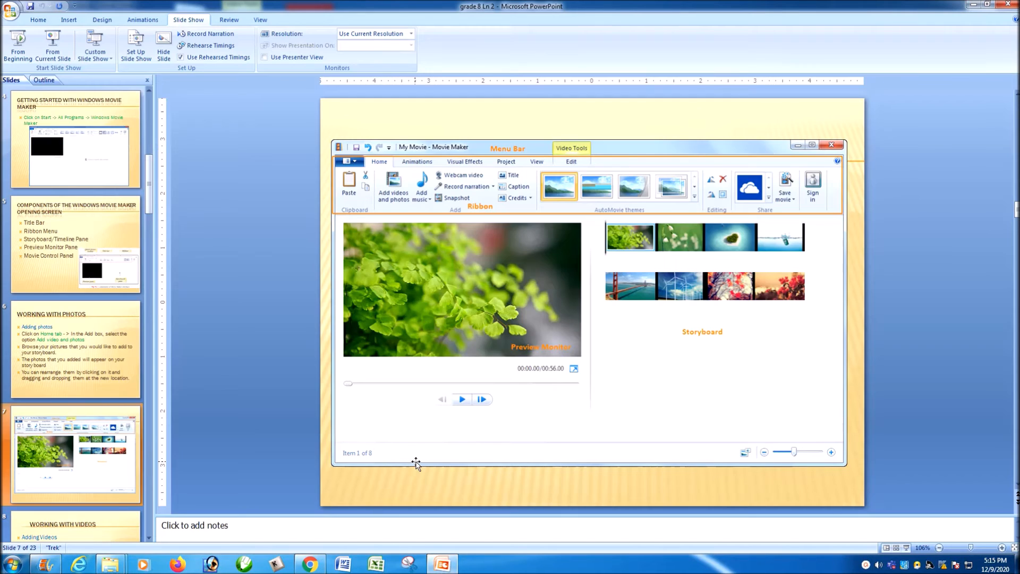
left_click(47, 47)
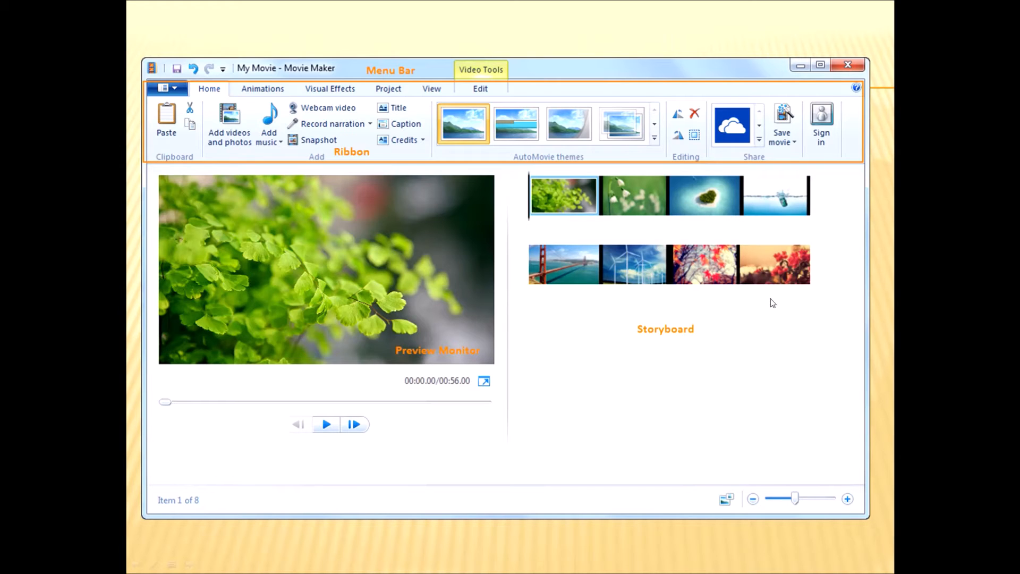
left_click(449, 365)
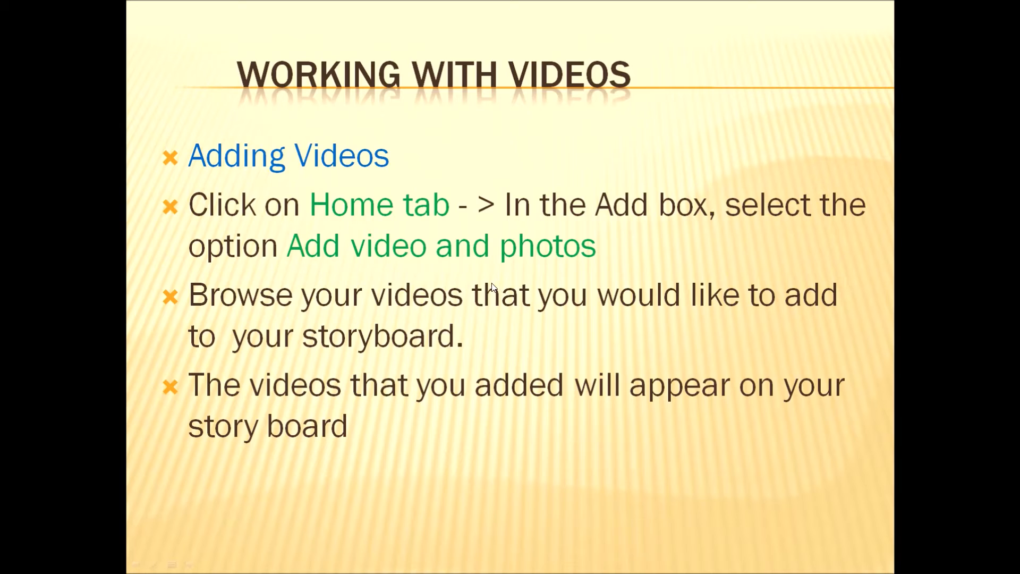
Step: End the slide show, switch to Movie Maker and add the Wildlife video from Sample Videos to the storyboard
key("Escape")
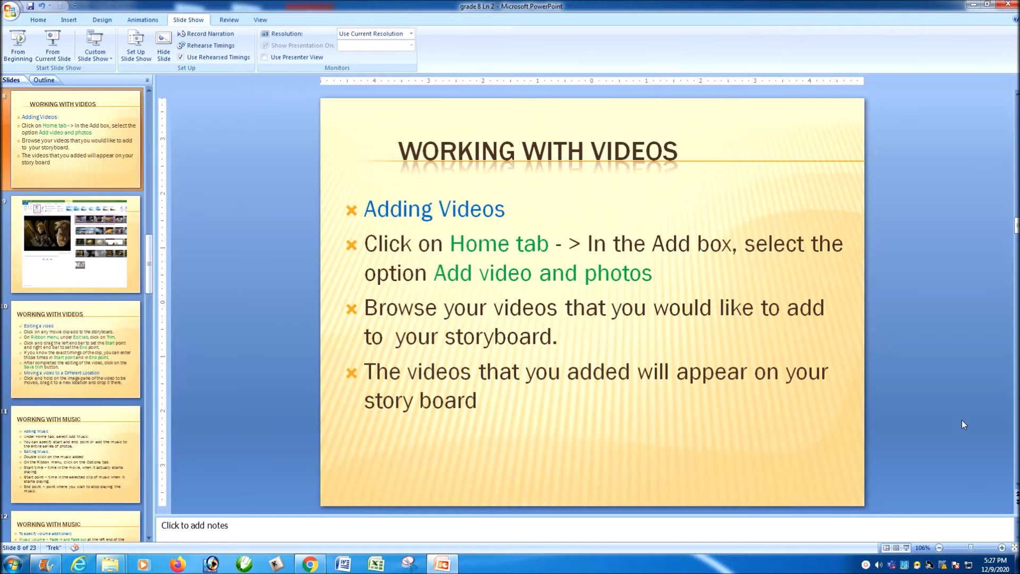
left_click(1017, 565)
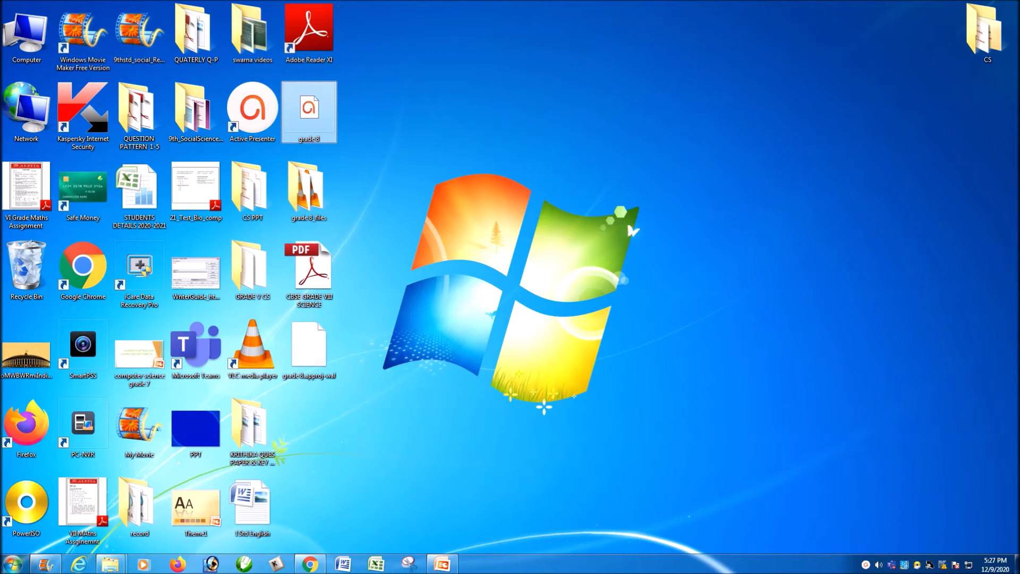
left_click(38, 566)
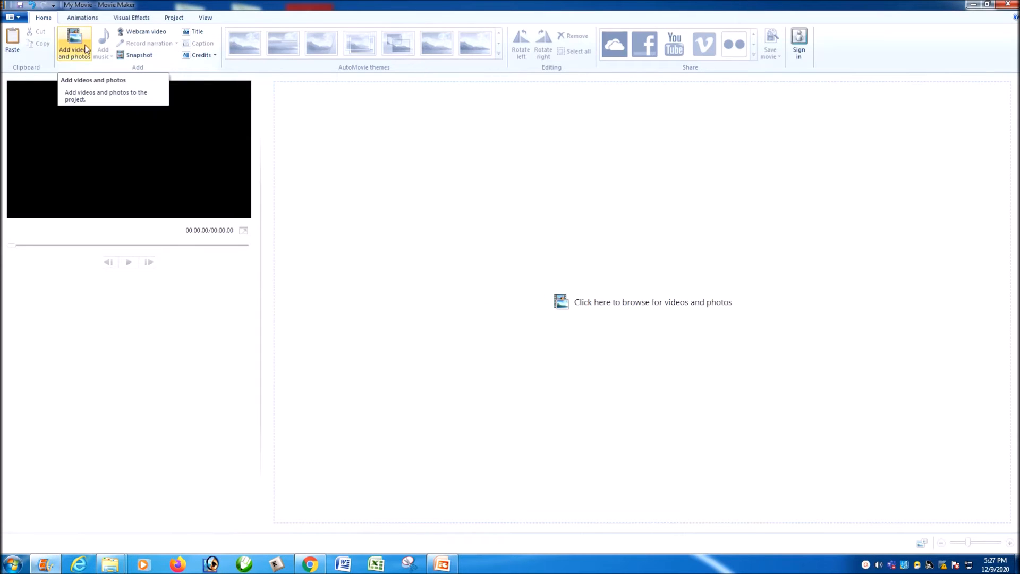
left_click(74, 43)
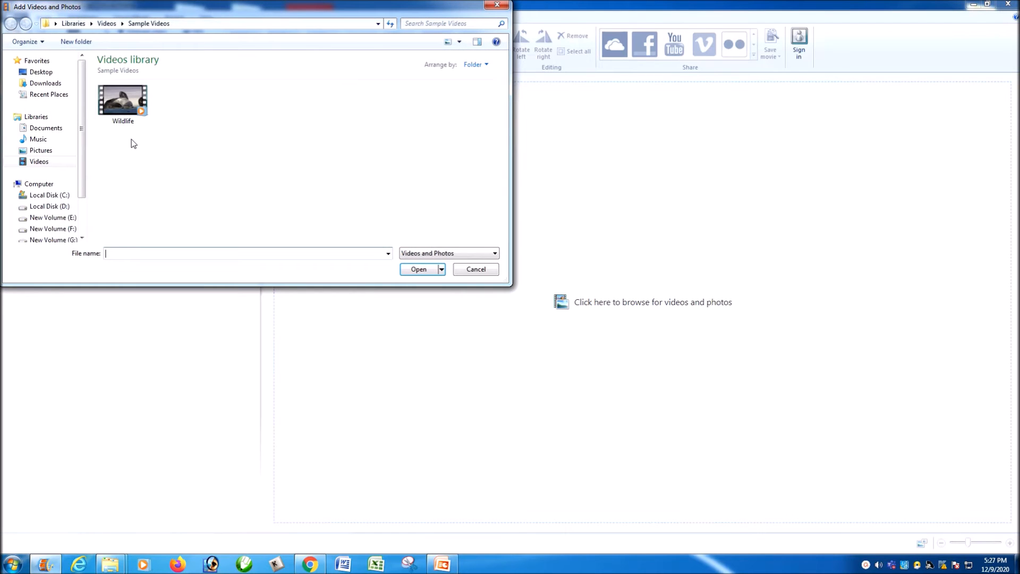
left_click(127, 103)
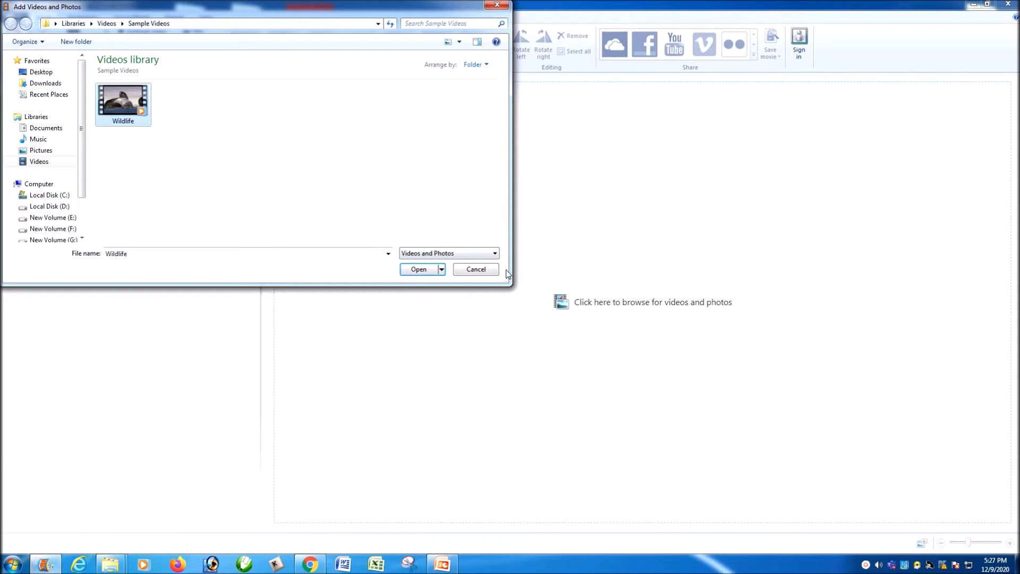
left_click(421, 270)
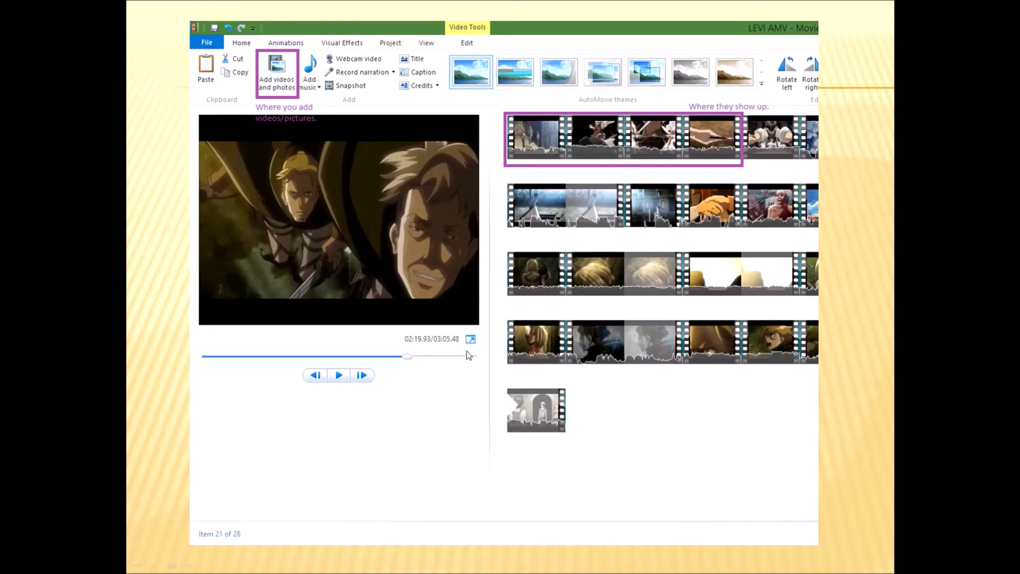
Step: Advance the slide show to the slide about editing a video
left_click(774, 349)
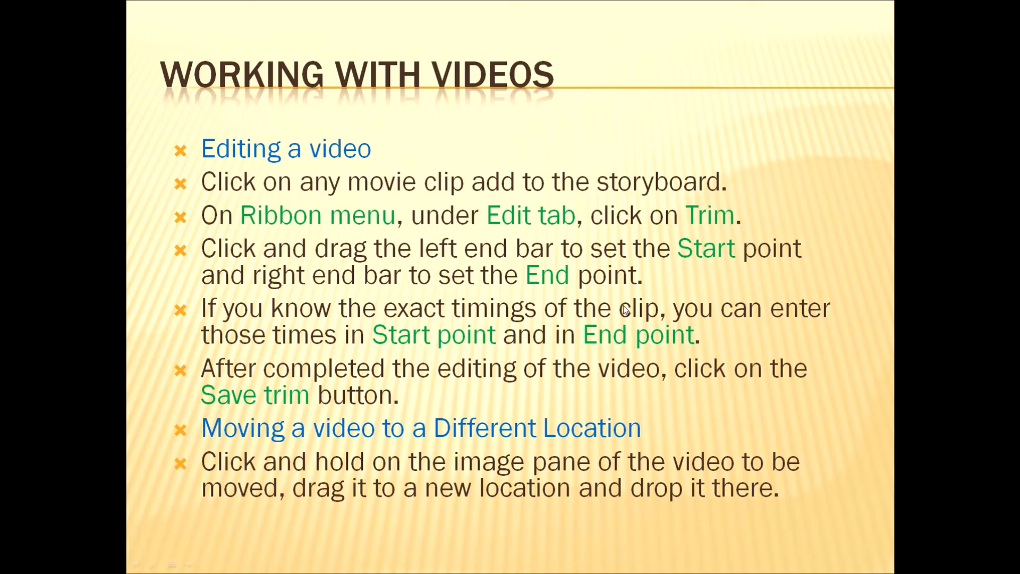
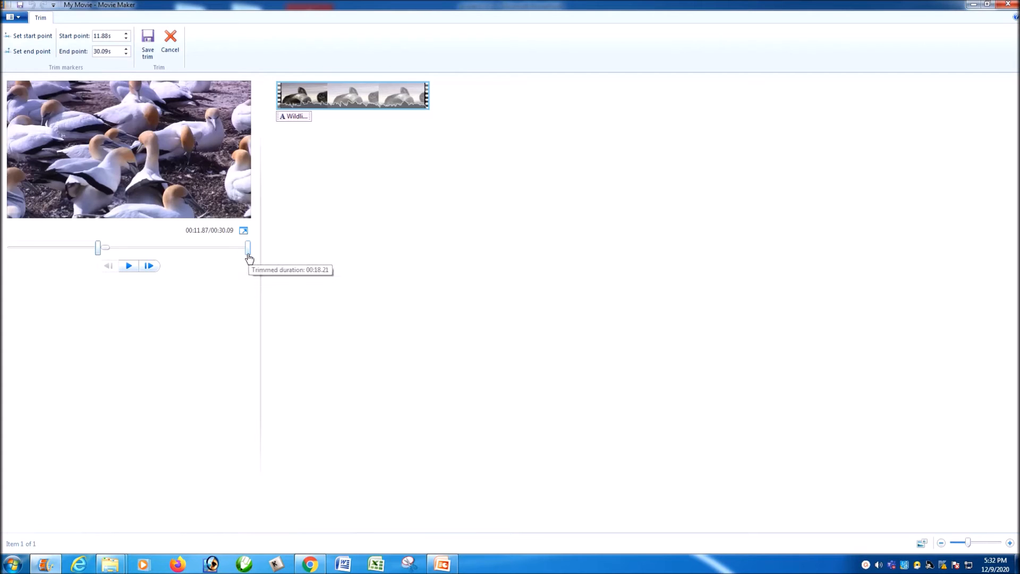
Step: Set the Wildlife clip's trim end point to about 16.63 s and save the trim
left_click(35, 39)
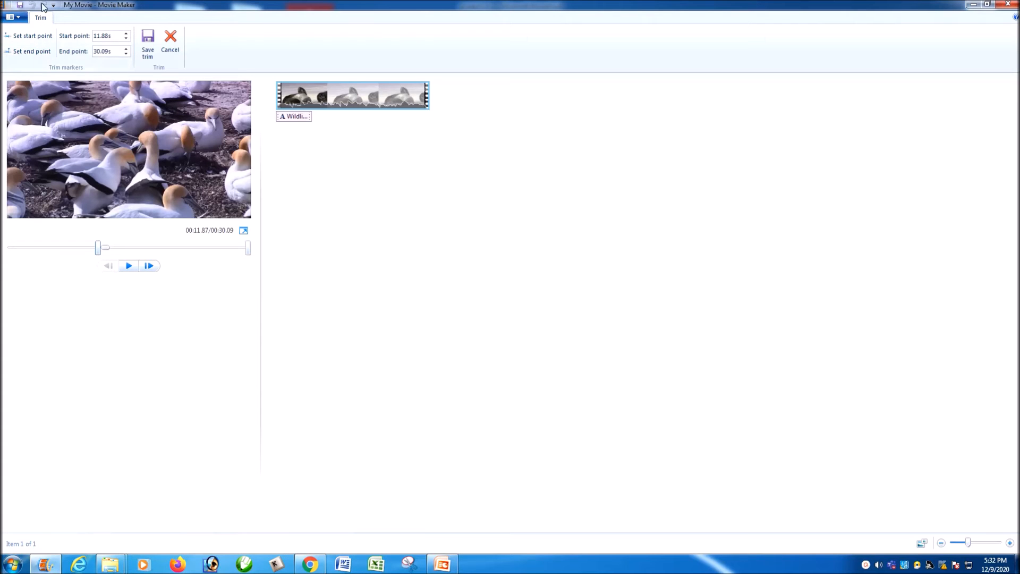
left_click(248, 250)
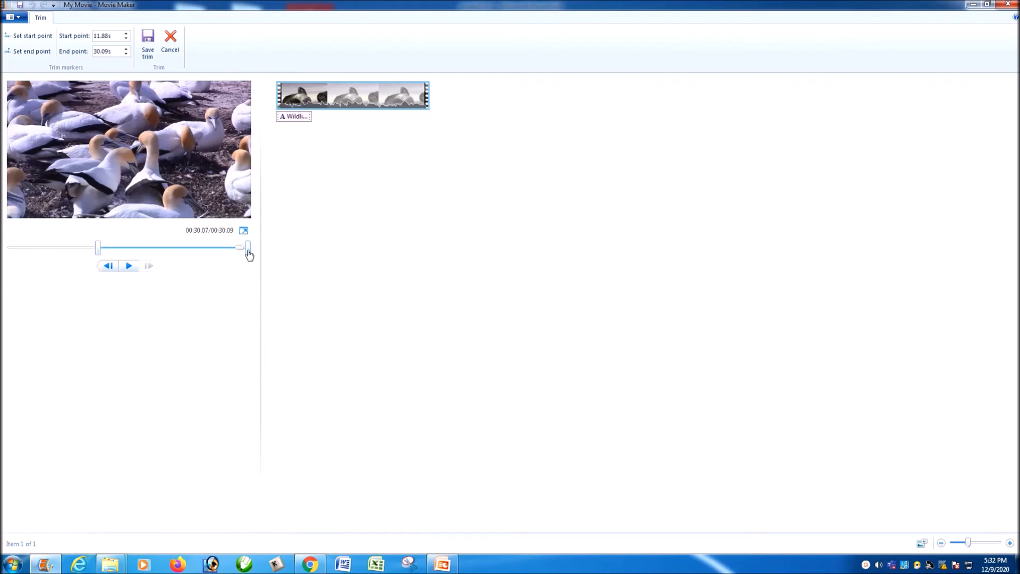
left_click_drag(247, 251, 149, 250)
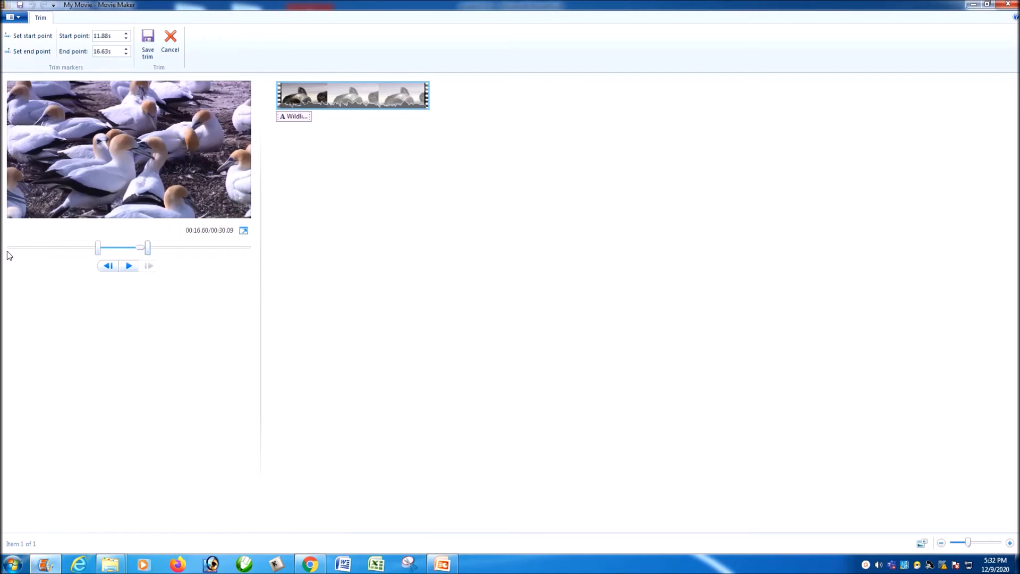
left_click(145, 44)
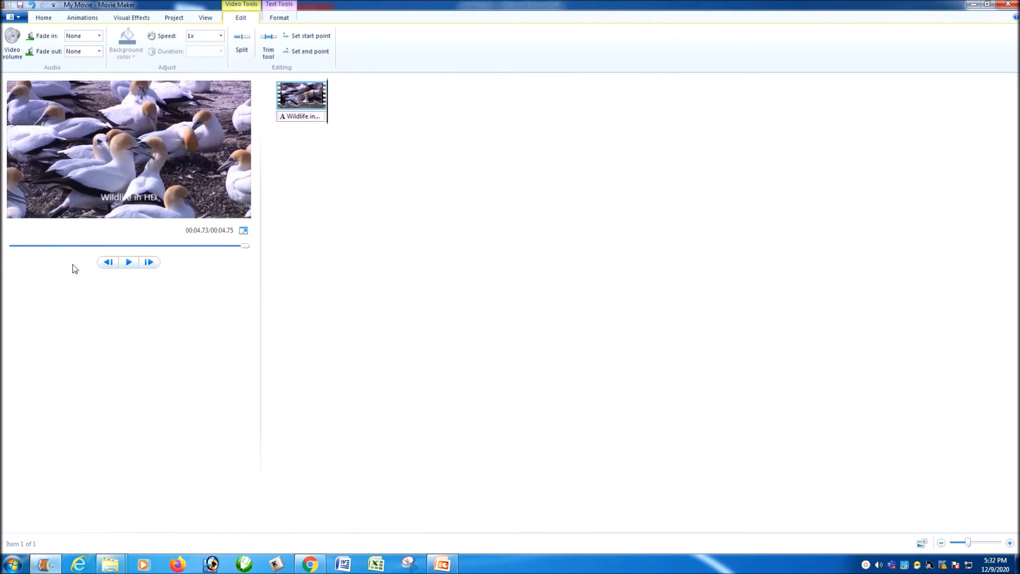
Step: Preview the trimmed Wildlife clip from its beginning
left_click(145, 263)
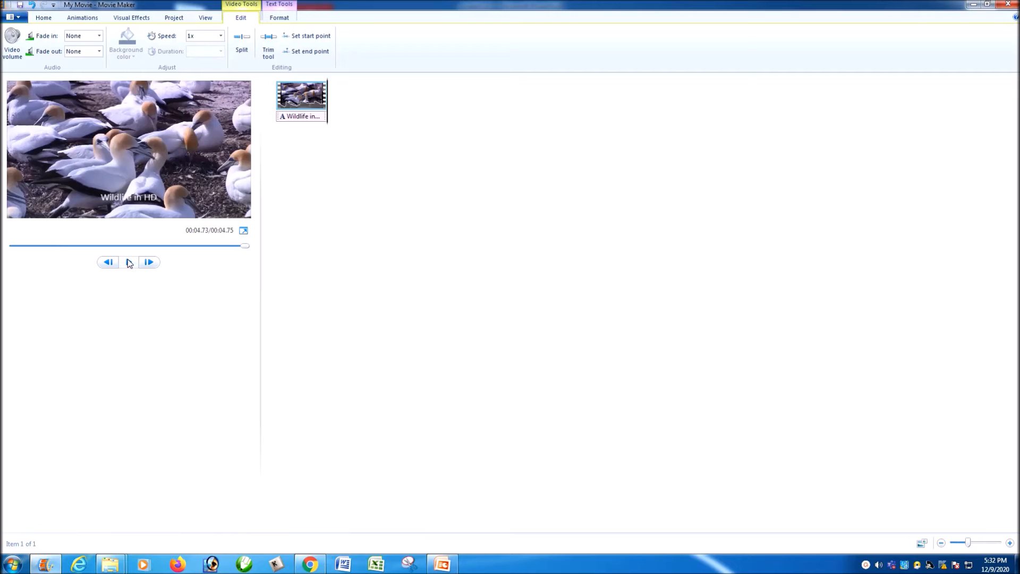
left_click(10, 246)
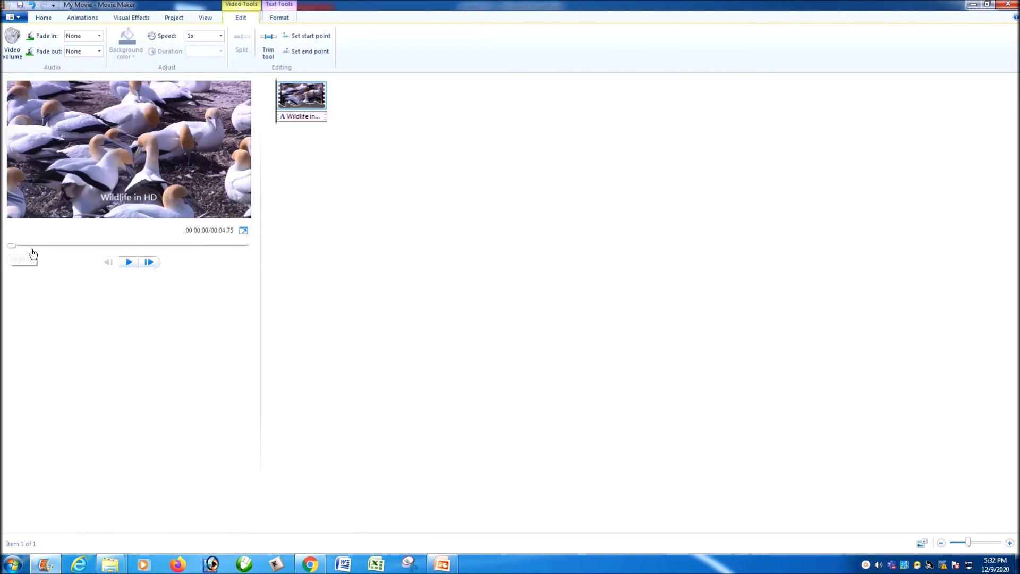
left_click(130, 262)
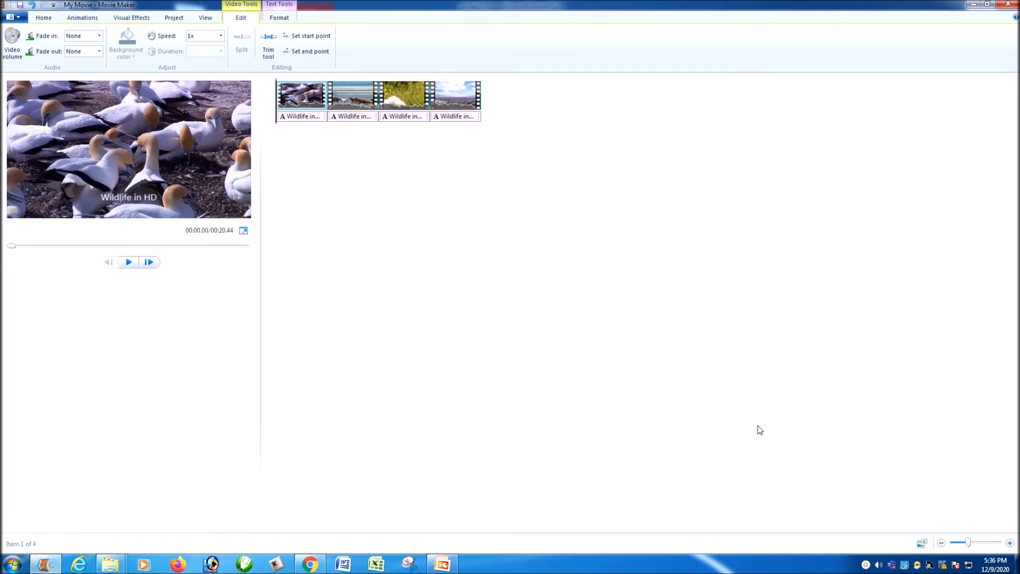
Step: View the second, third and fourth Wildlife clips on the storyboard one after another
left_click(341, 104)
left_click(396, 104)
left_click(457, 105)
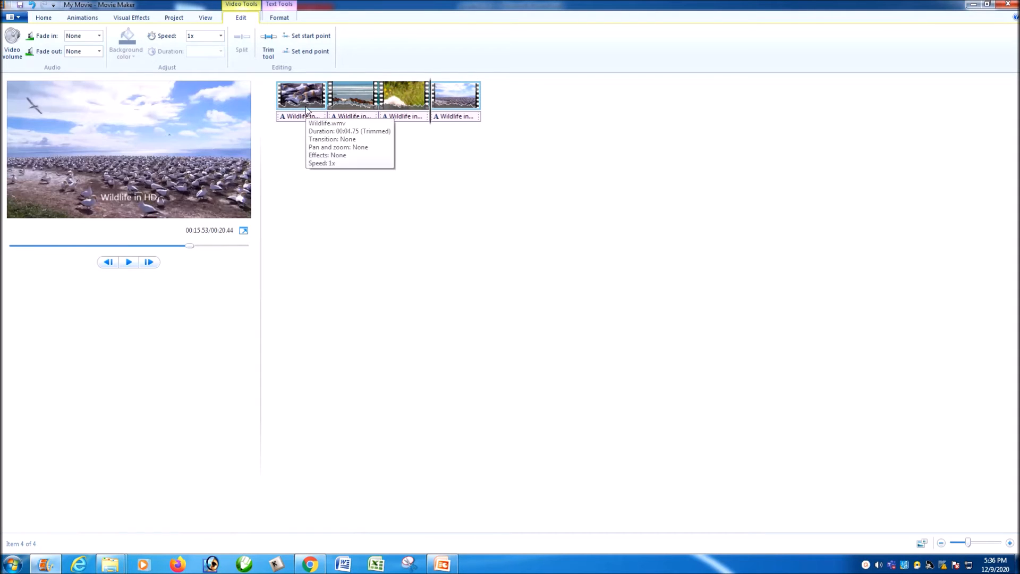
Step: Rearrange the four Wildlife clips by repeatedly moving clips to the end of the storyboard, starting with the close-up of the white birds
left_click_drag(306, 98, 517, 121)
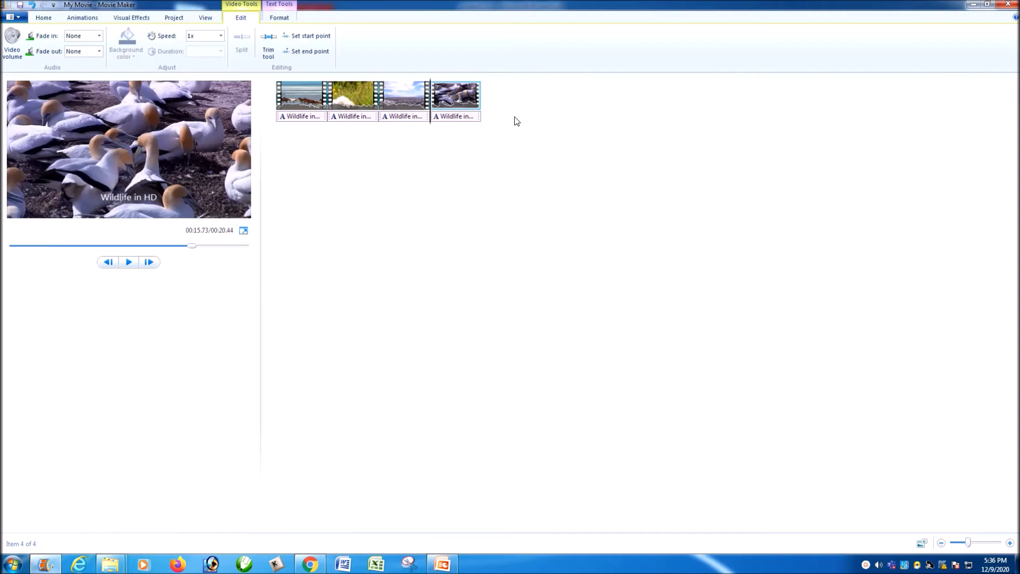
left_click_drag(290, 89, 481, 125)
left_click_drag(404, 98, 467, 133)
left_click_drag(301, 107, 523, 112)
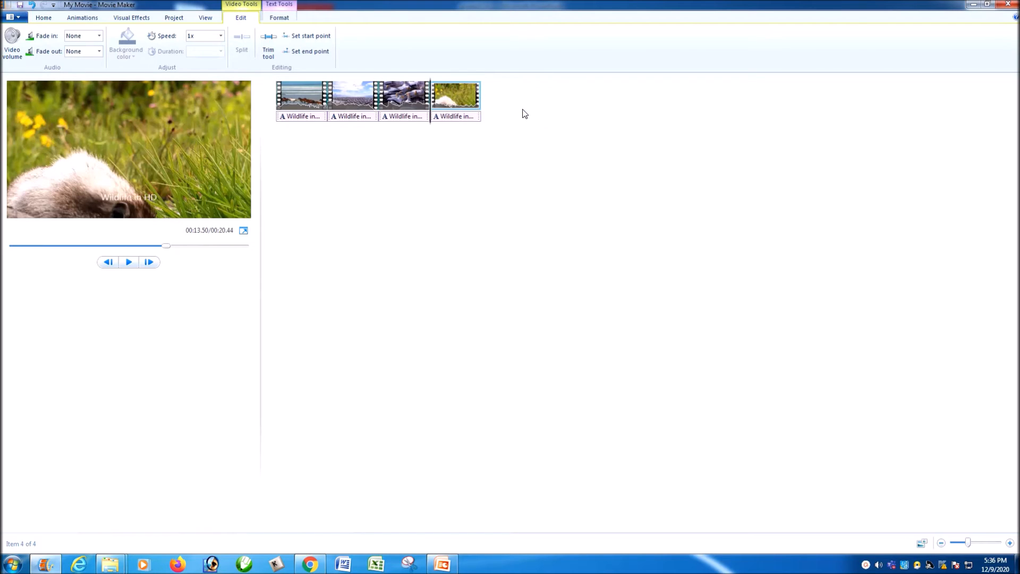
left_click_drag(287, 103, 511, 118)
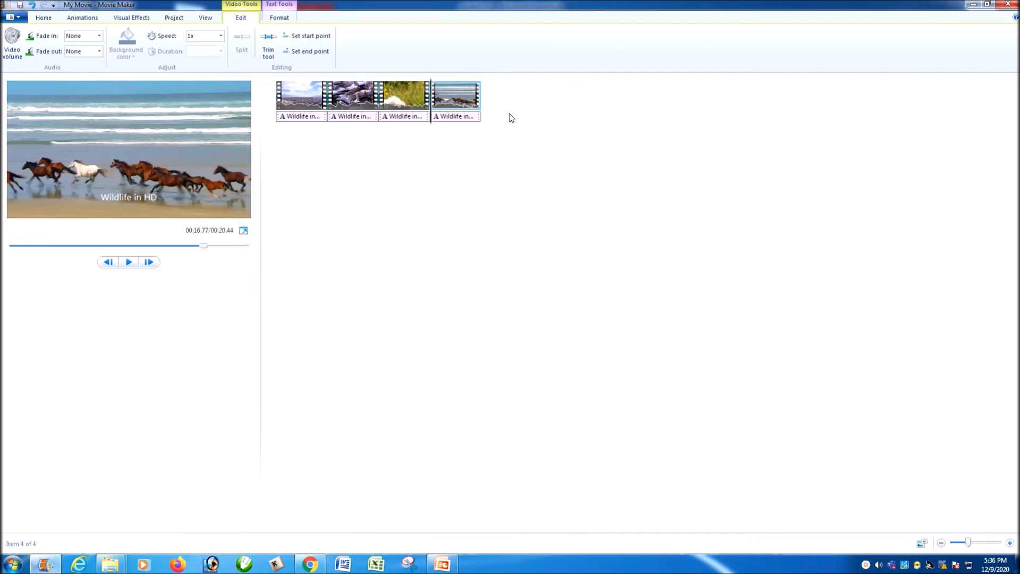
left_click_drag(298, 102, 485, 114)
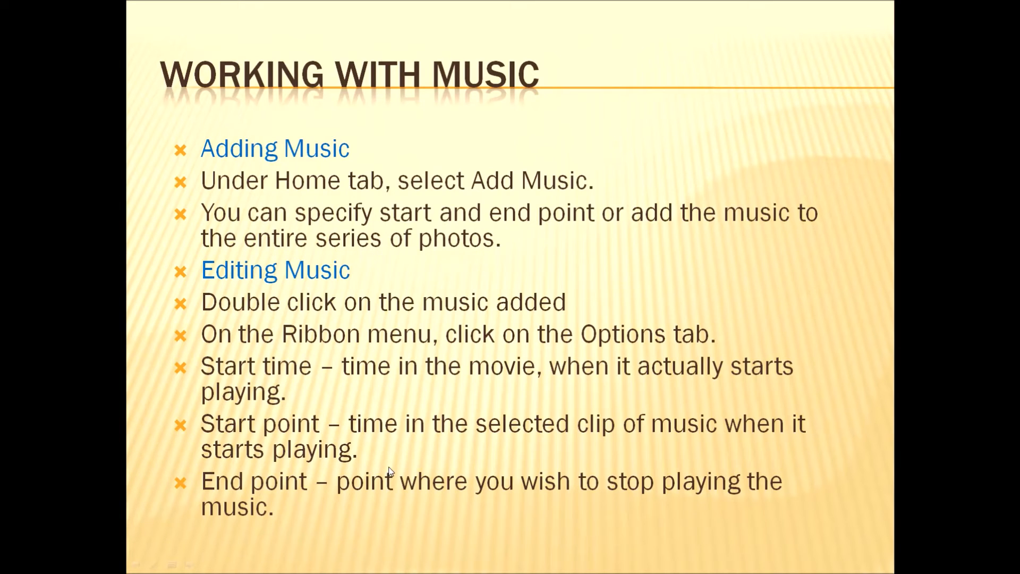
Step: End the slide show, switch to Movie Maker and add the Cs9 audio file as music under the photos
key("Escape")
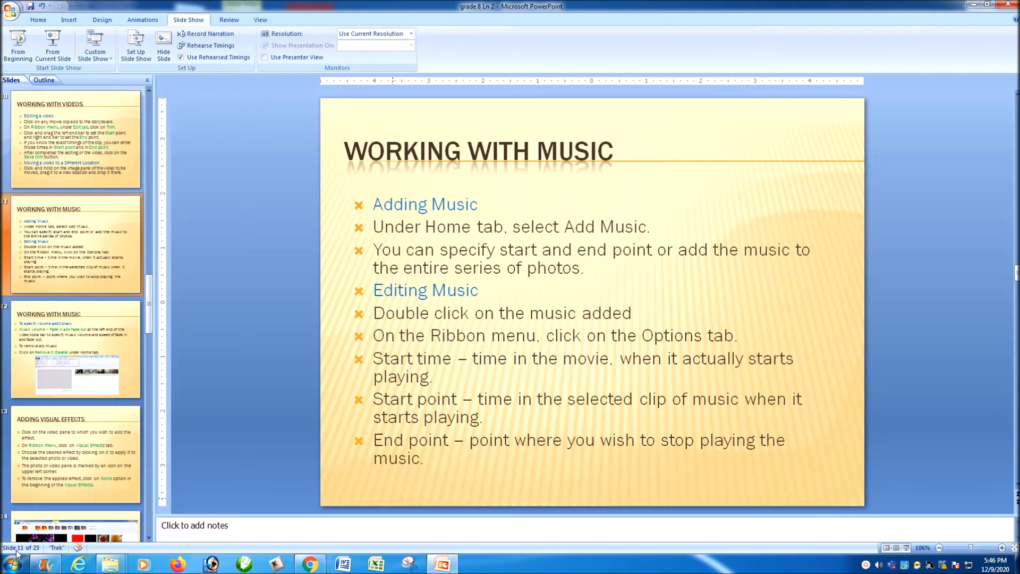
left_click(45, 564)
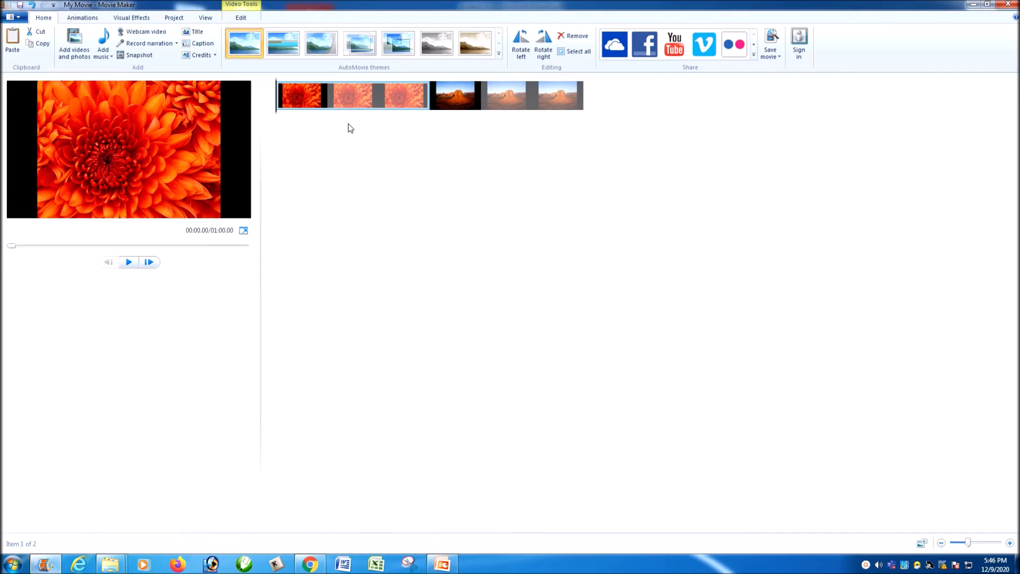
left_click(105, 43)
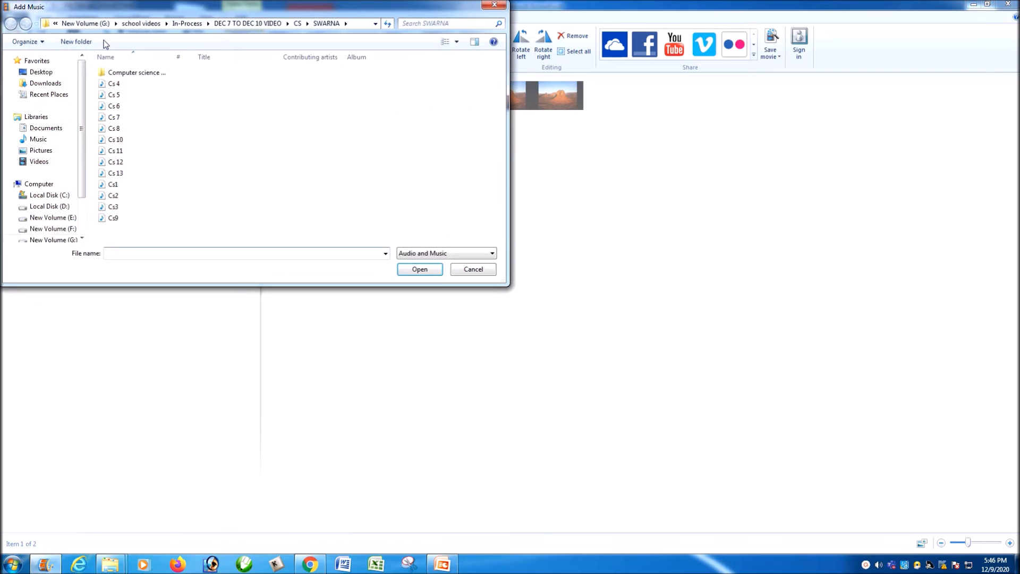
left_click(130, 218)
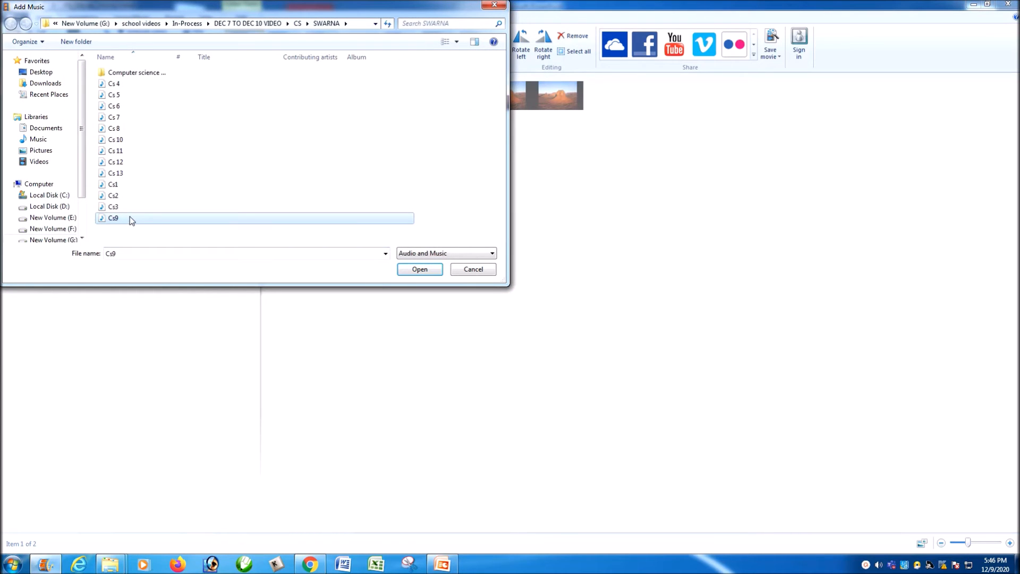
left_click(407, 271)
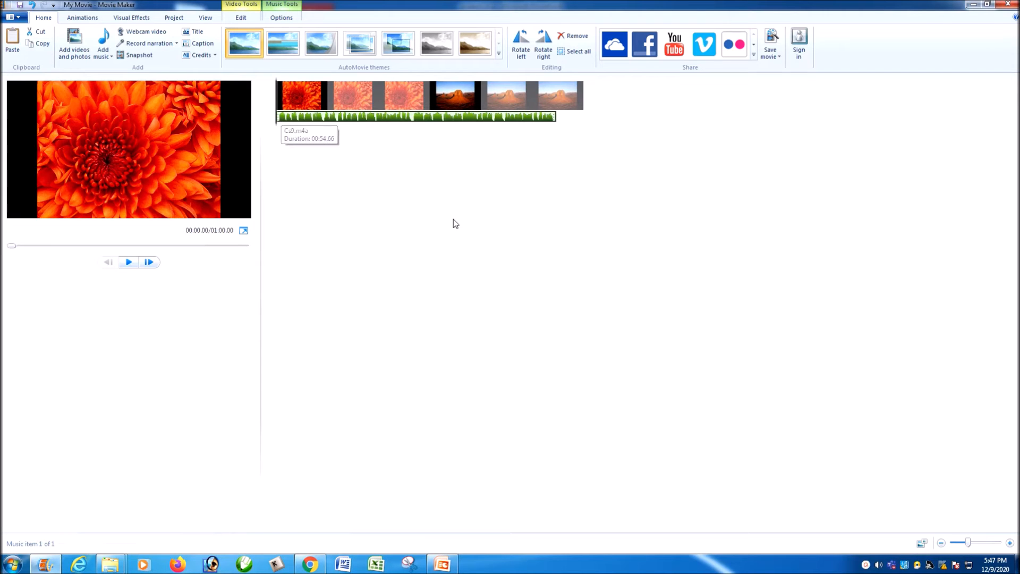
Step: Switch to PowerPoint, review the Working with Music slide as a slide show and exit the show
left_click(442, 564)
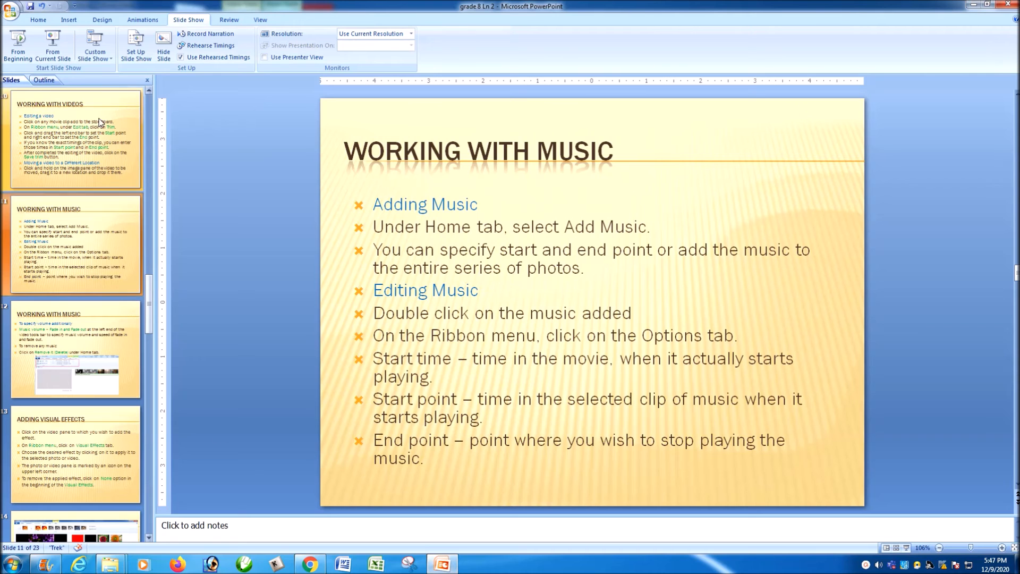
left_click(53, 50)
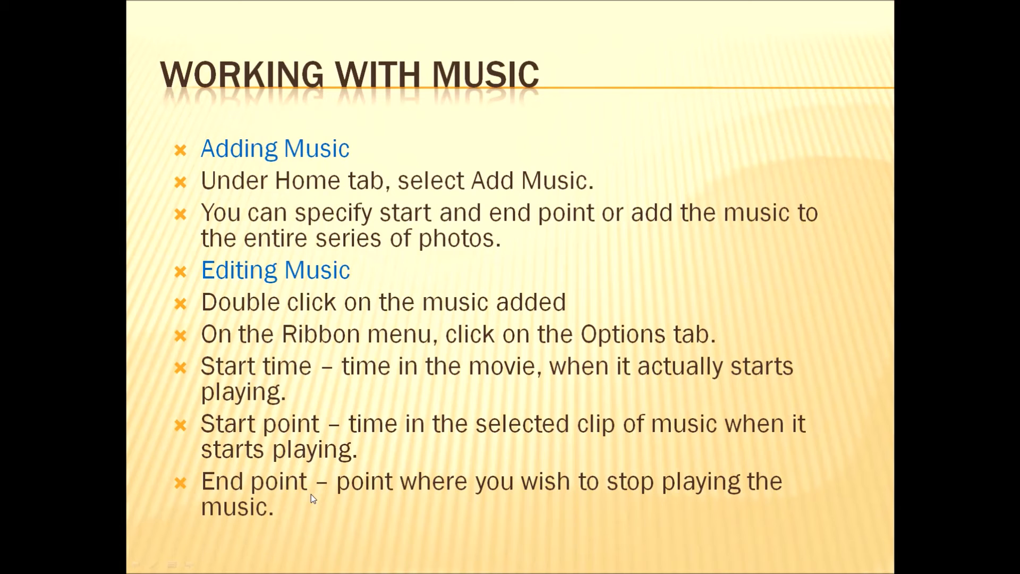
key("Escape")
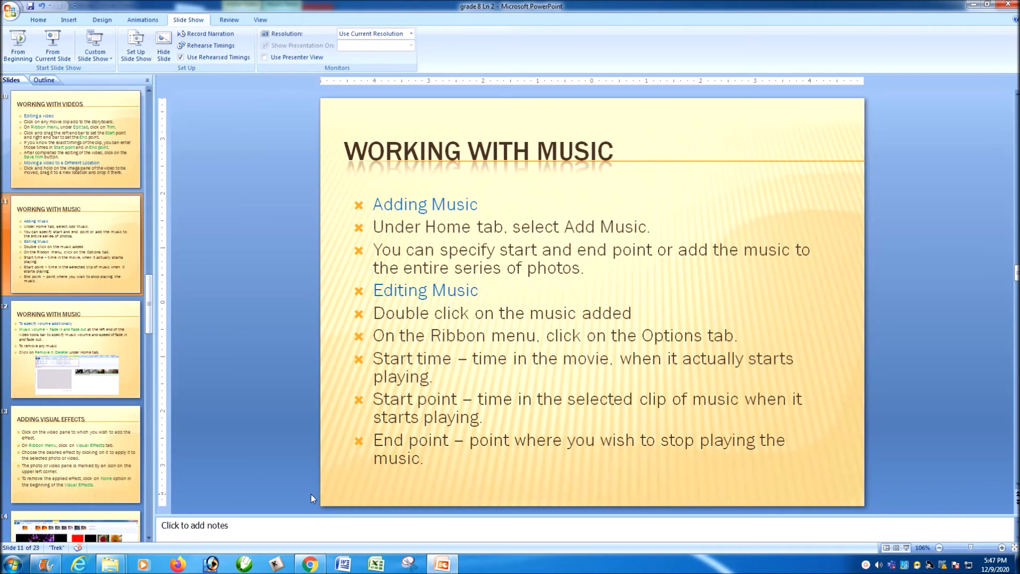
Step: Switch to Movie Maker, open the music clip's options and set its start point at the playback position of about 19.5 s
left_click(47, 565)
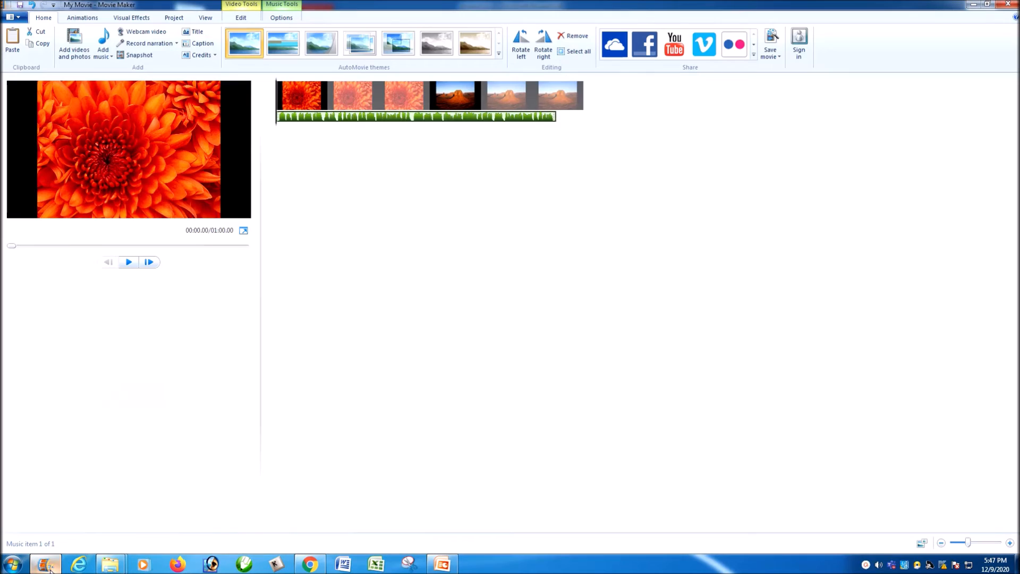
left_click(299, 122)
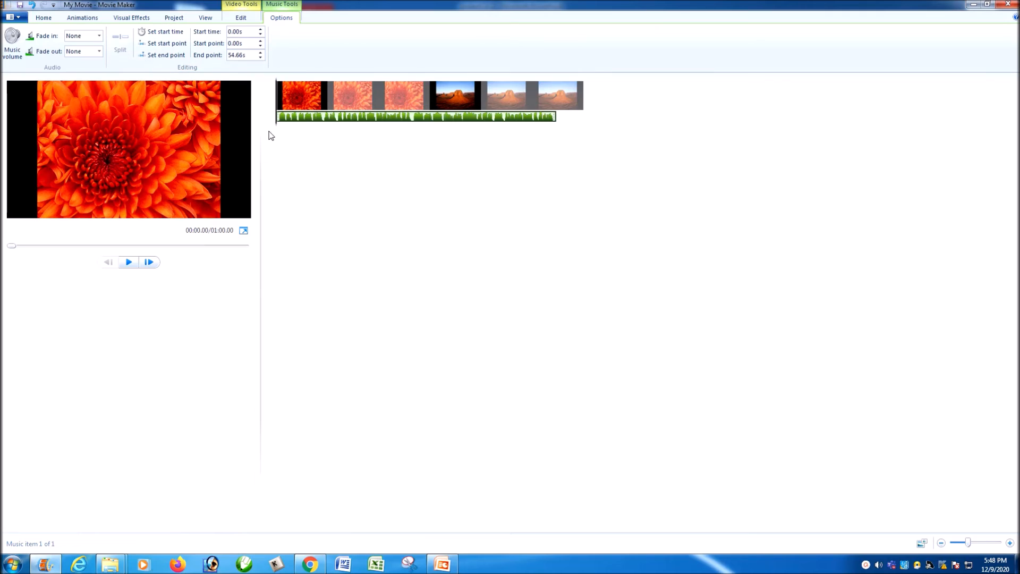
left_click_drag(277, 128, 378, 135)
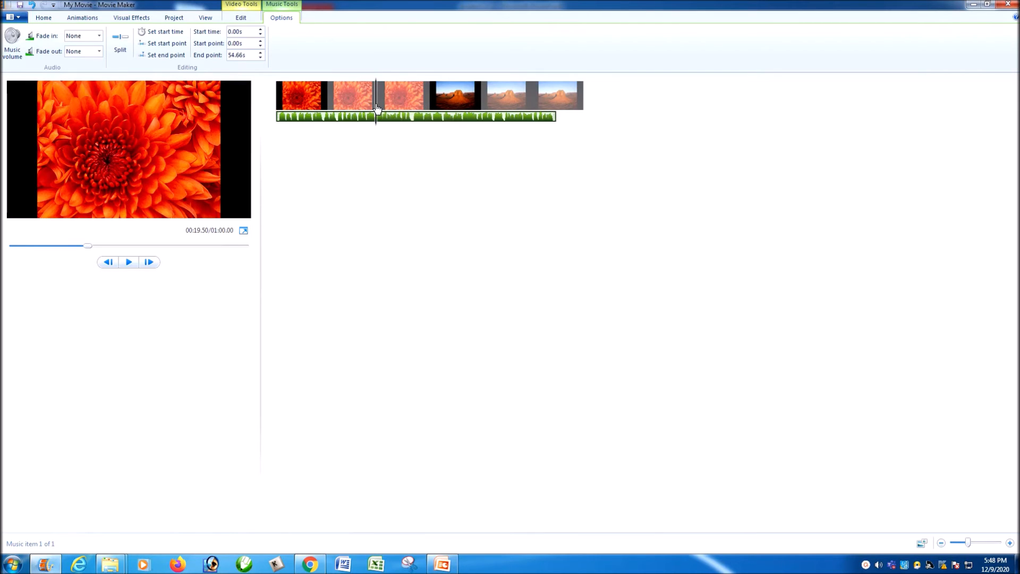
right_click(376, 107)
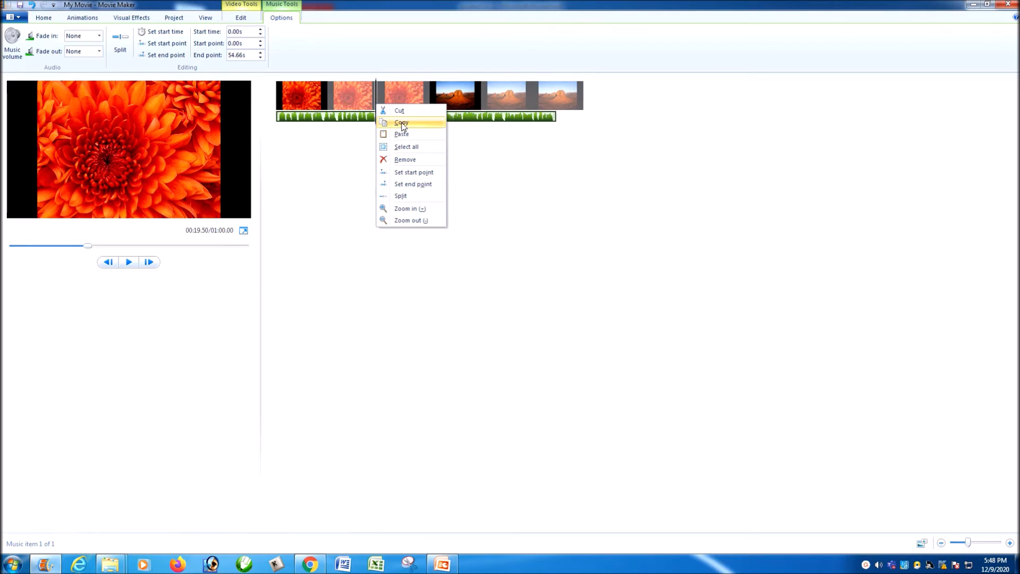
left_click(414, 172)
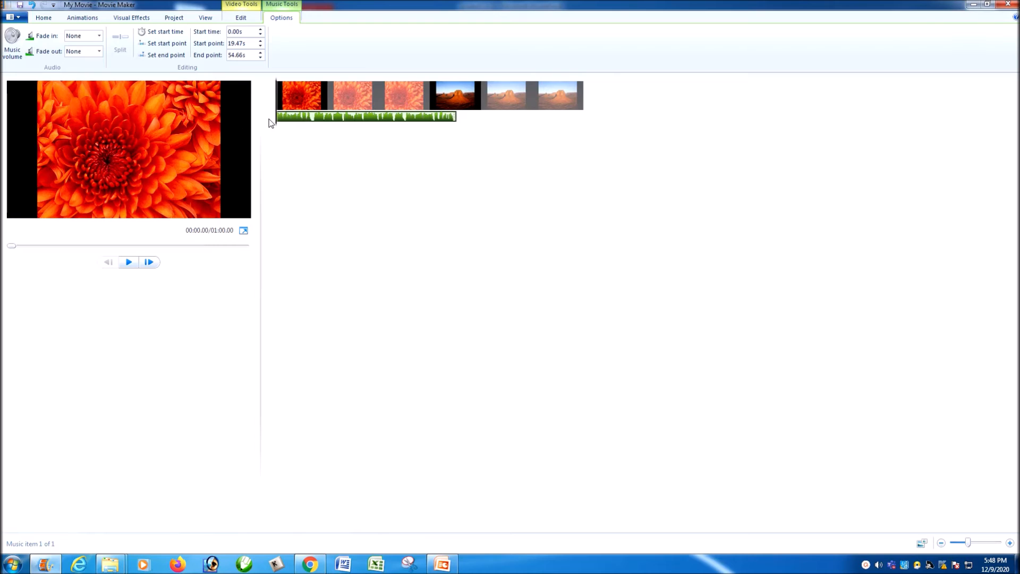
Step: Set the music clip's end point at the playback position of about 33.1 s
left_click_drag(276, 129, 447, 121)
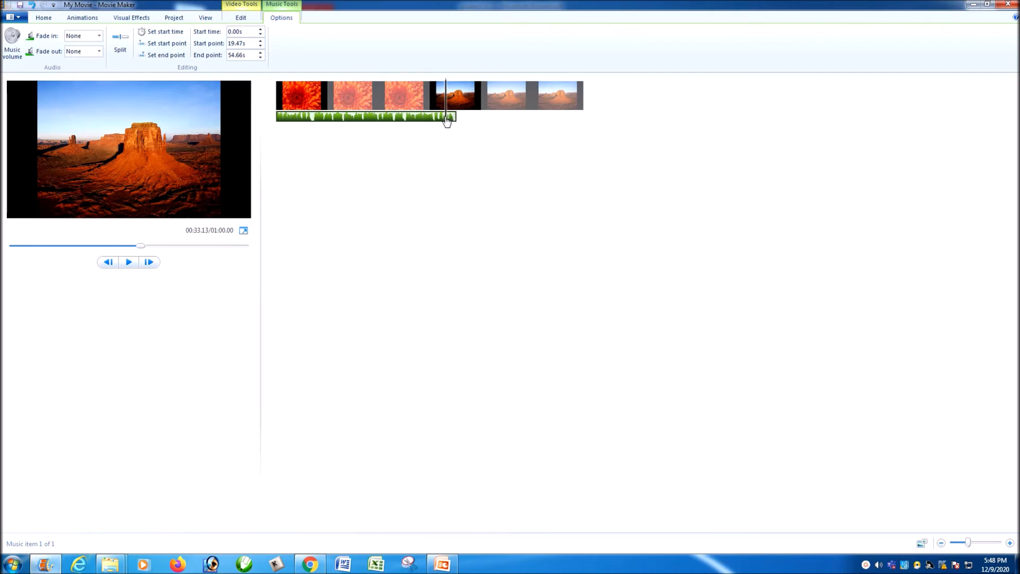
right_click(447, 121)
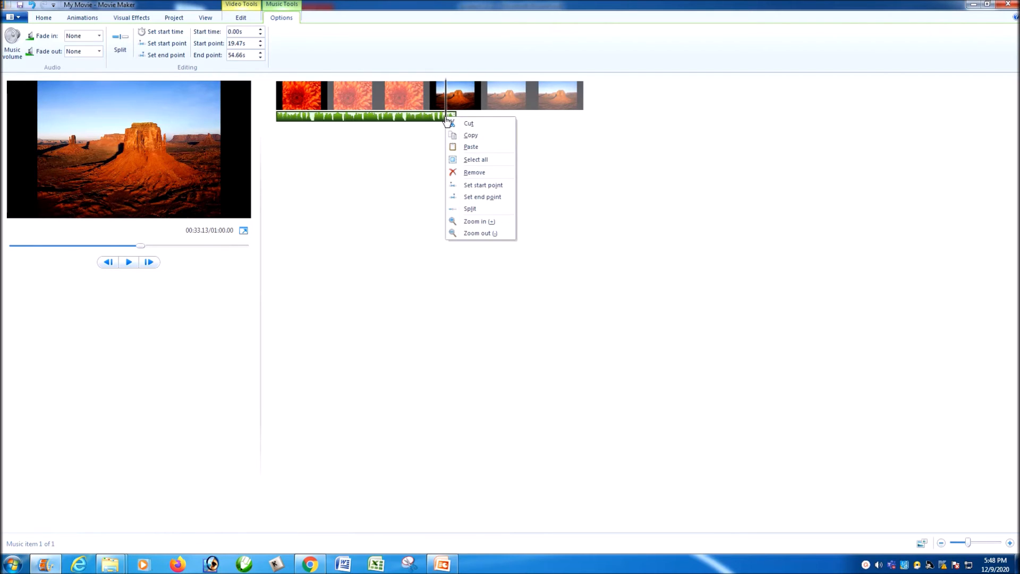
left_click(473, 198)
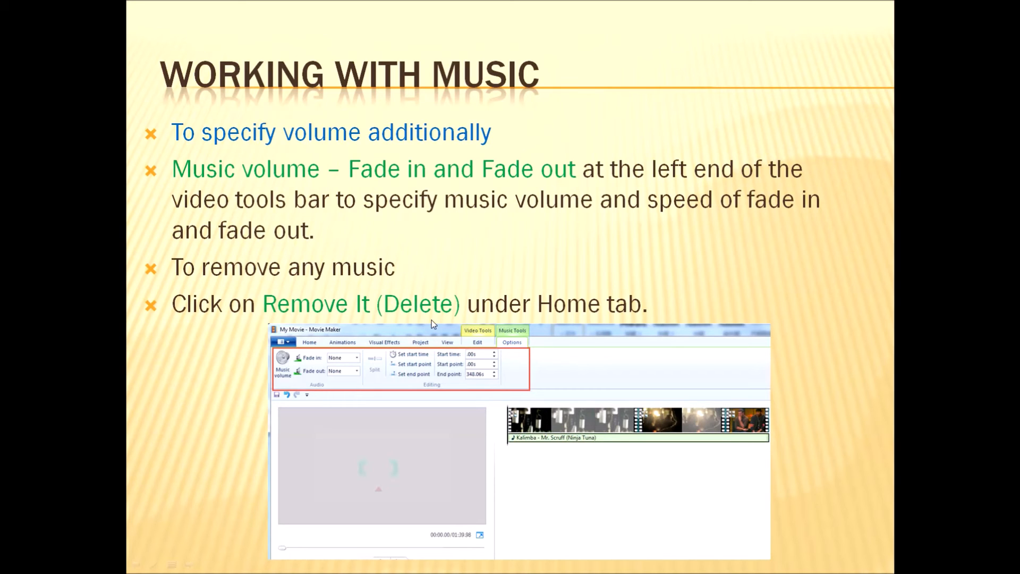
Step: End the slide show, switch to Movie Maker and try a Medium fade-in and a different fade-out speed on the music clip
key("Escape")
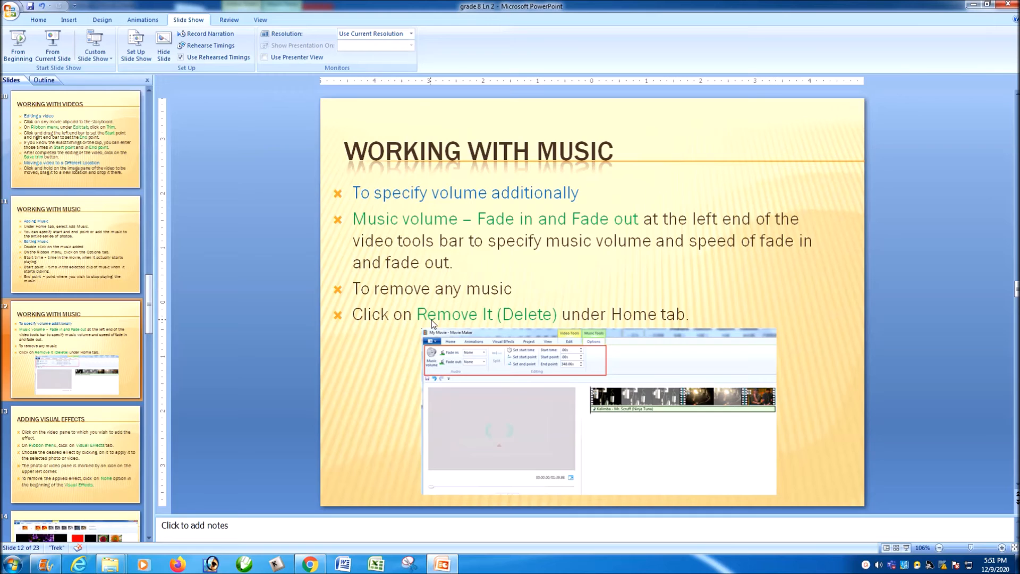
left_click(46, 564)
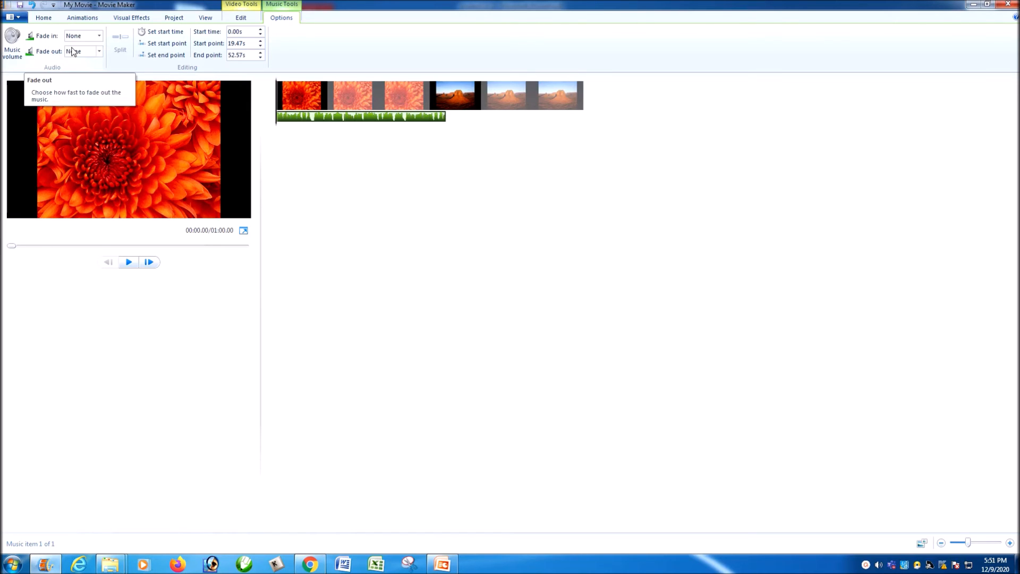
left_click(98, 37)
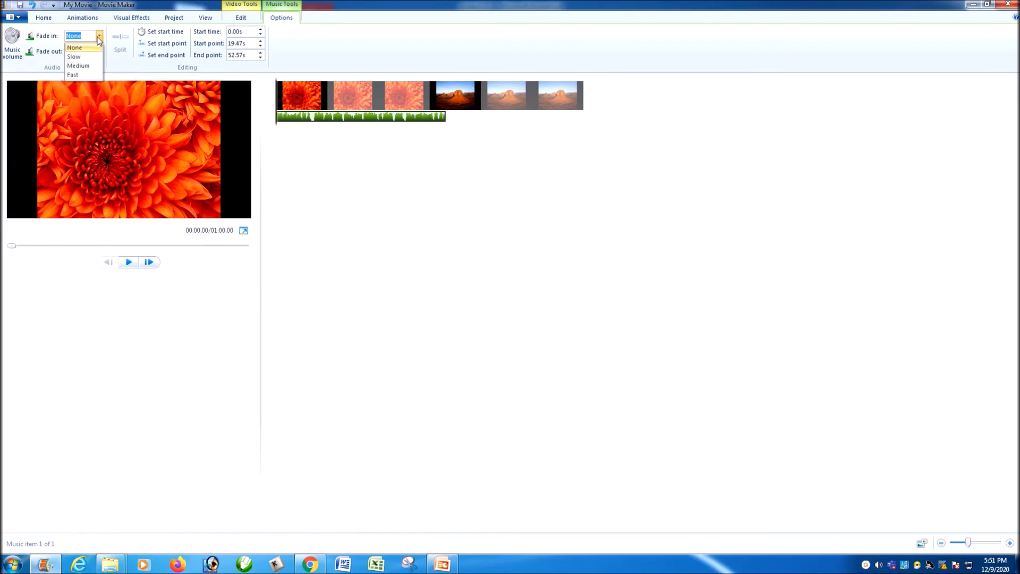
left_click(94, 66)
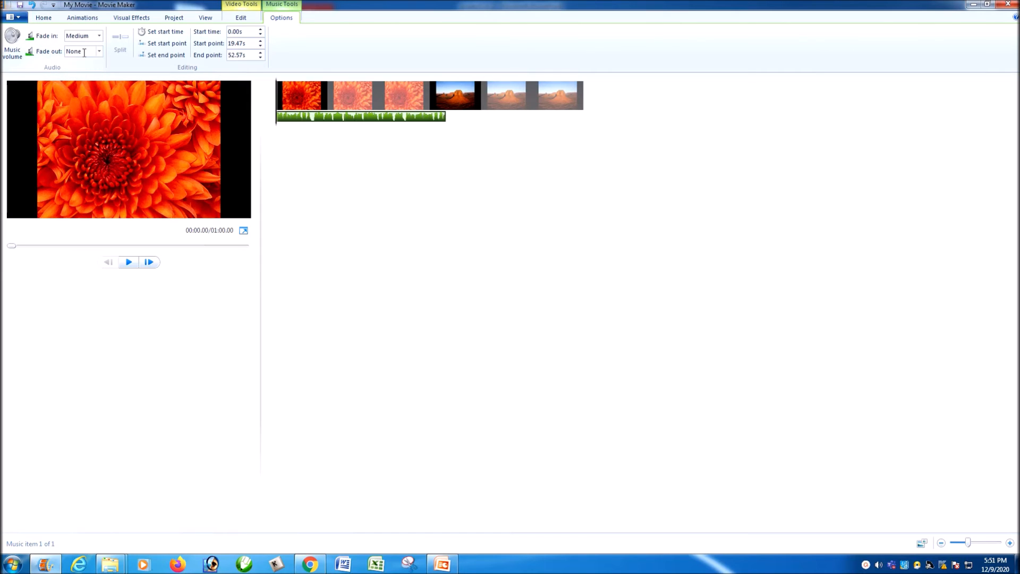
left_click(99, 51)
left_click(85, 90)
Step: Set the music clip's fade-in to Slow and its fade-out to None
left_click(98, 36)
left_click(87, 58)
left_click(87, 57)
left_click(99, 51)
left_click(95, 64)
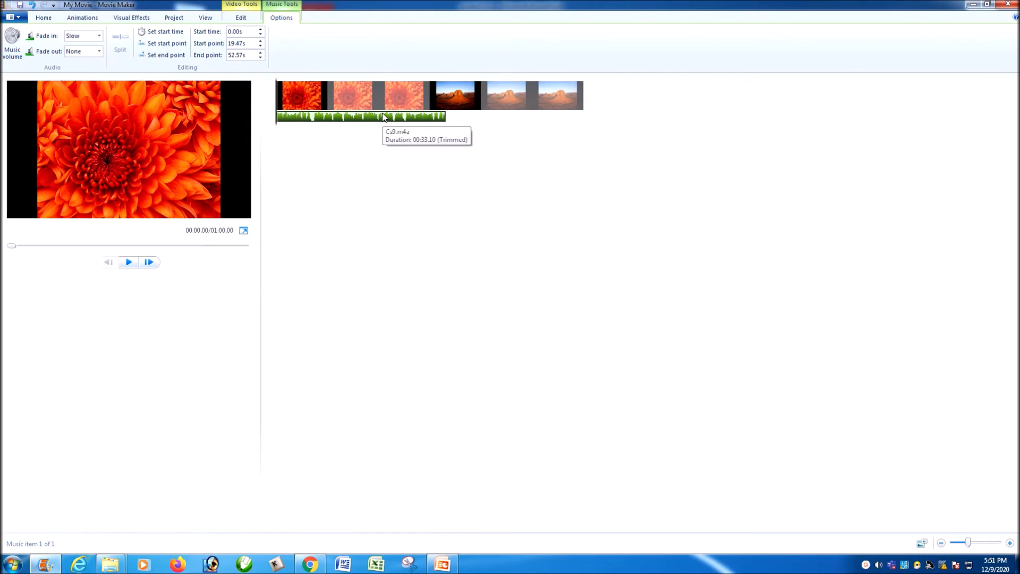
Step: Remove the music clip from the movie
left_click(38, 21)
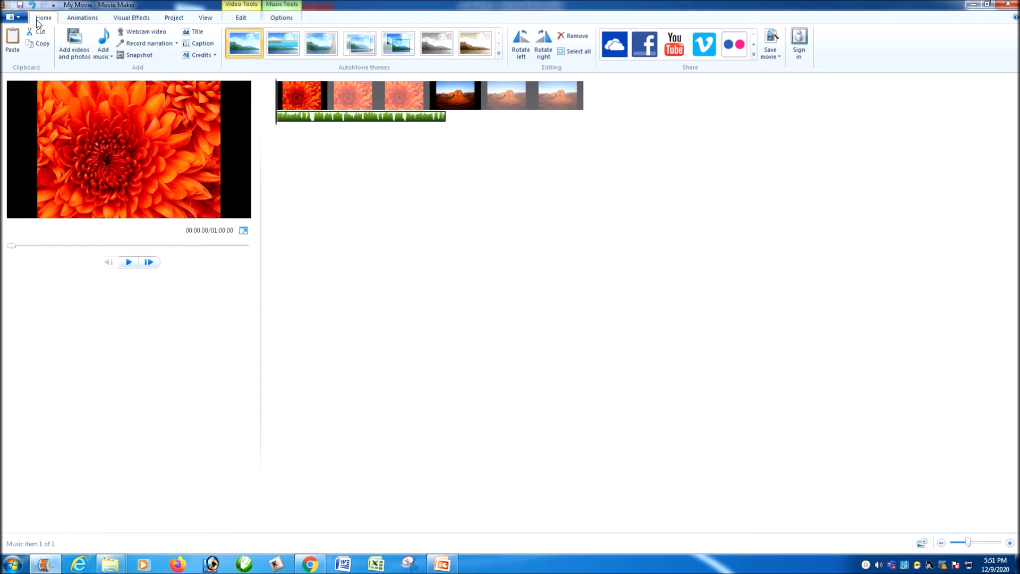
left_click(569, 37)
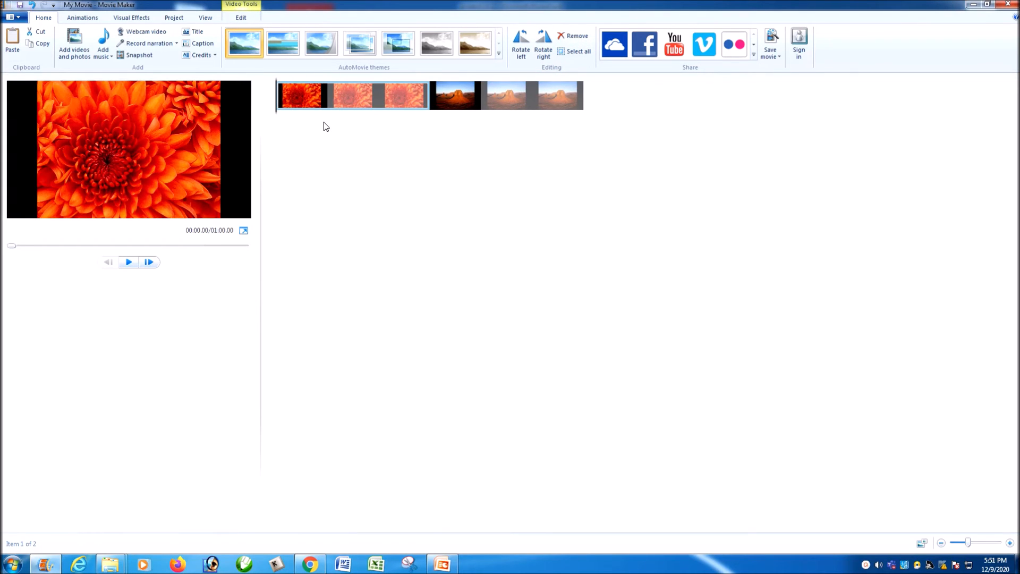
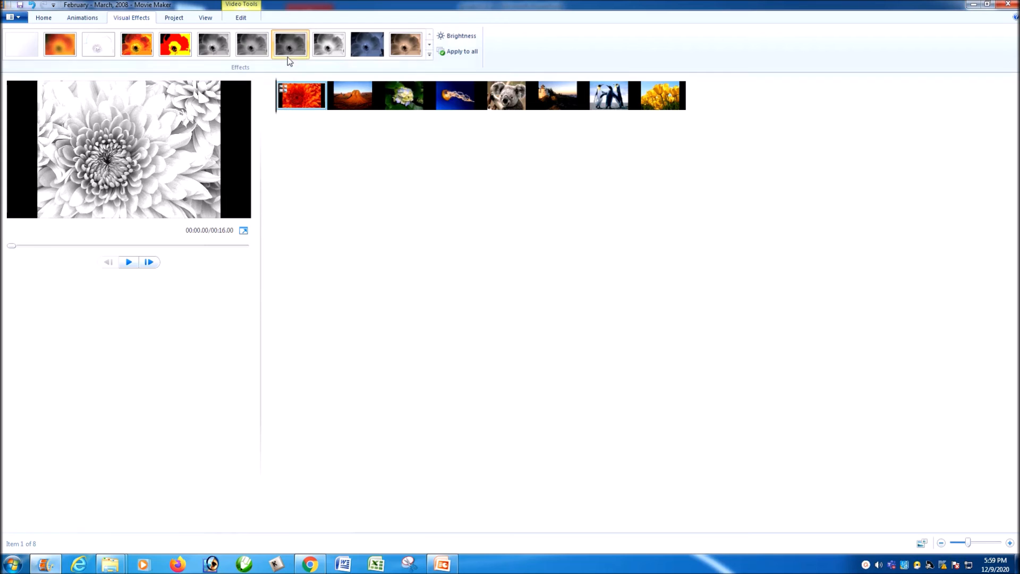
Step: Preview the movie, apply the high-contrast red-and-yellow effect to the desert photo and Sepia tone to the jellyfish photo
left_click(128, 262)
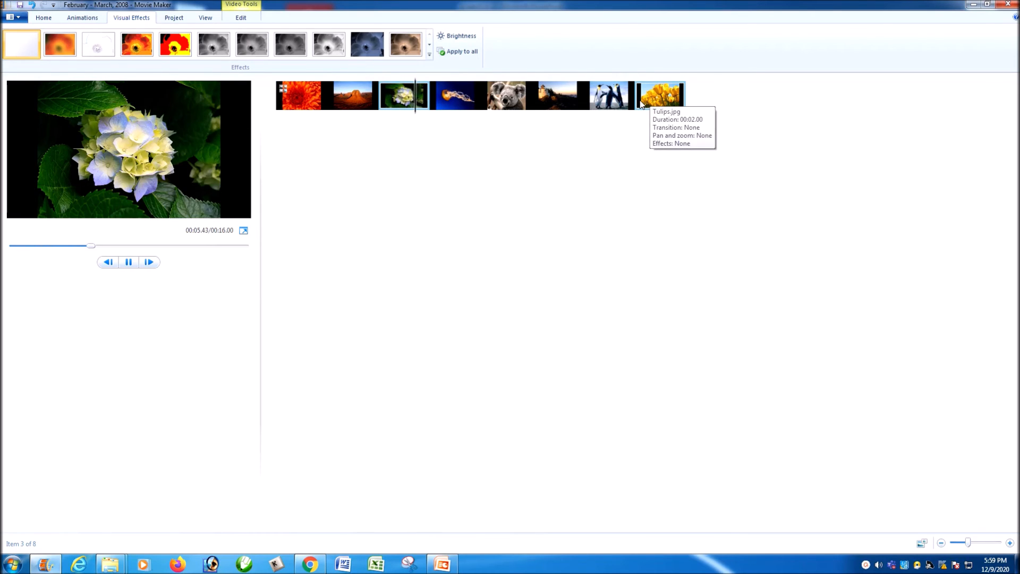
left_click(360, 103)
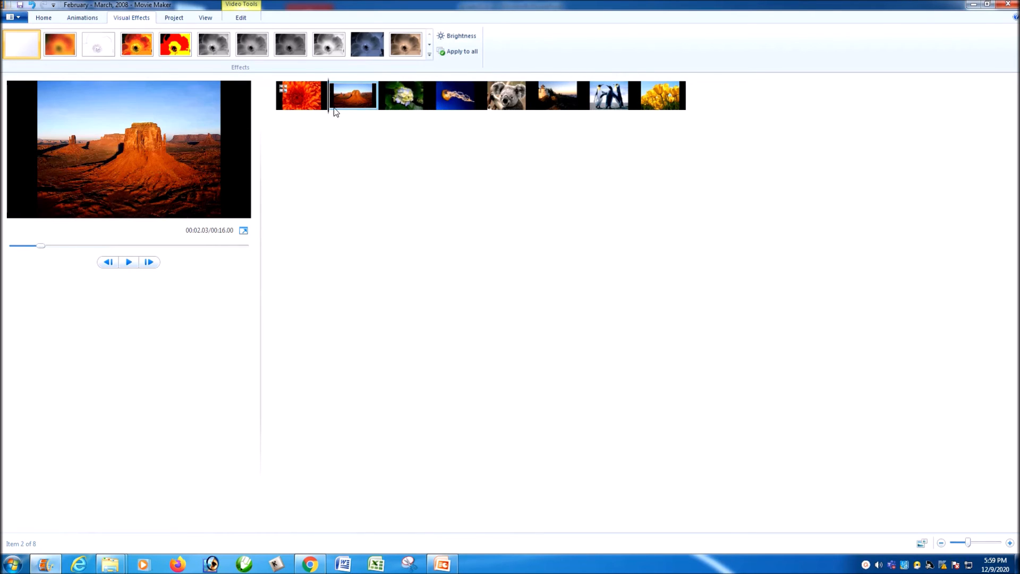
left_click(178, 52)
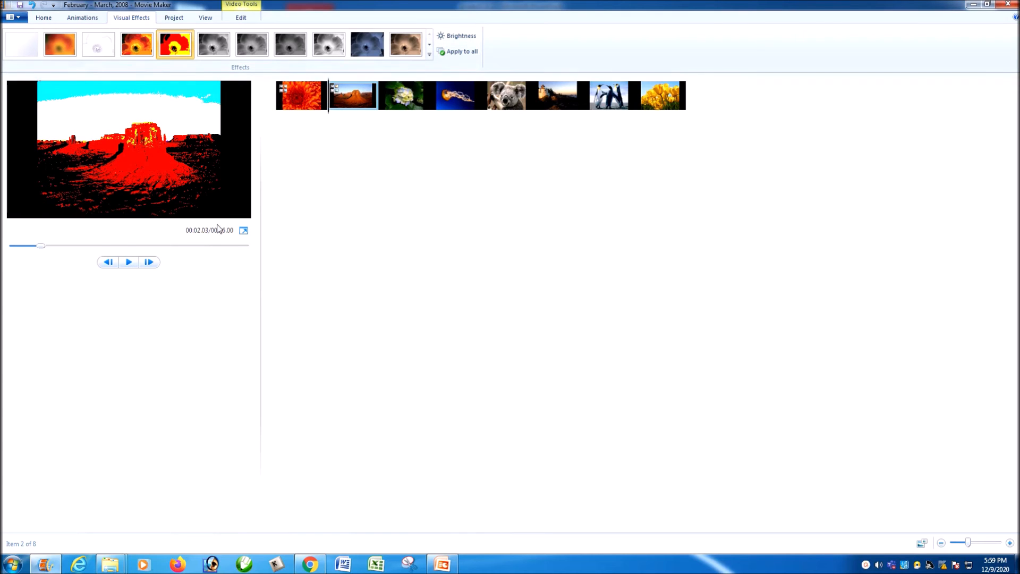
left_click(456, 96)
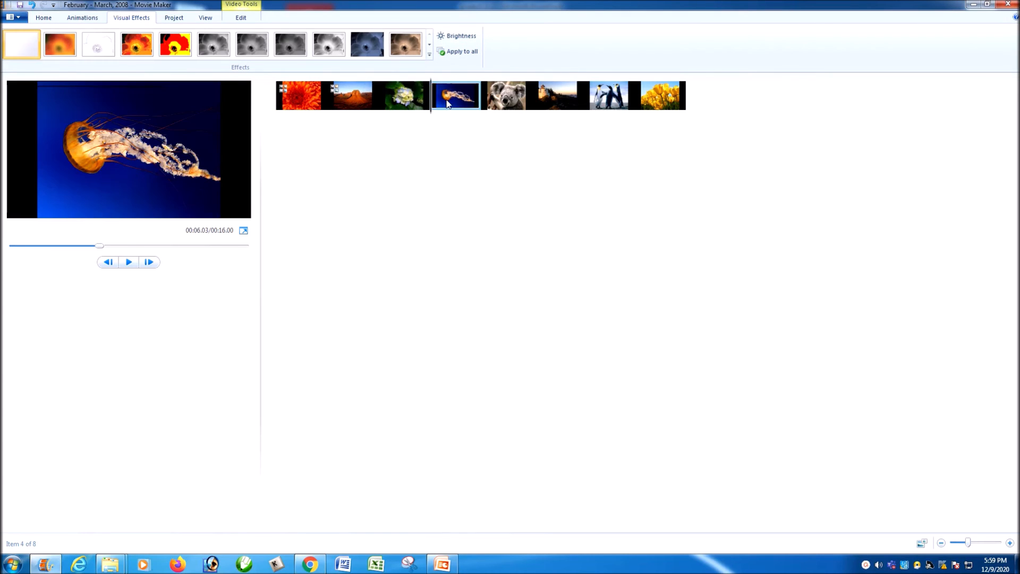
left_click(405, 47)
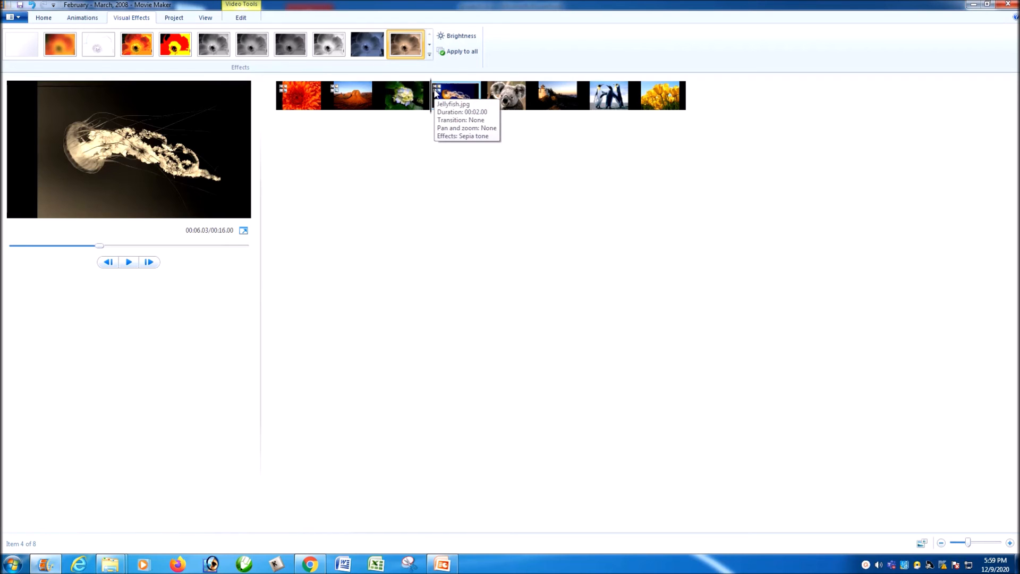
Step: Remove the visual effects from the chrysanthemum, desert and jellyfish photos and reselect the chrysanthemum
left_click(315, 108)
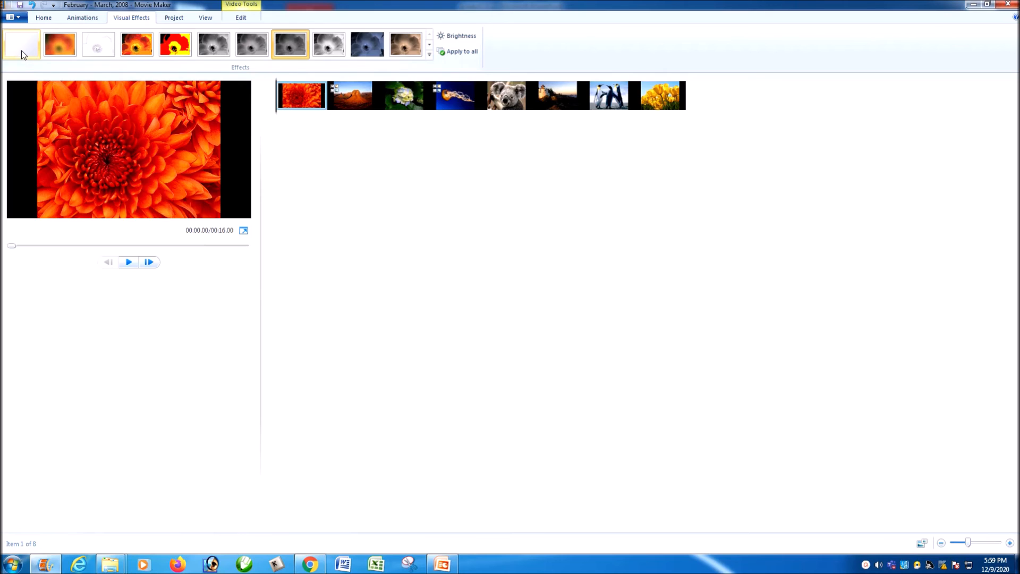
left_click(21, 50)
left_click(353, 96)
left_click(11, 50)
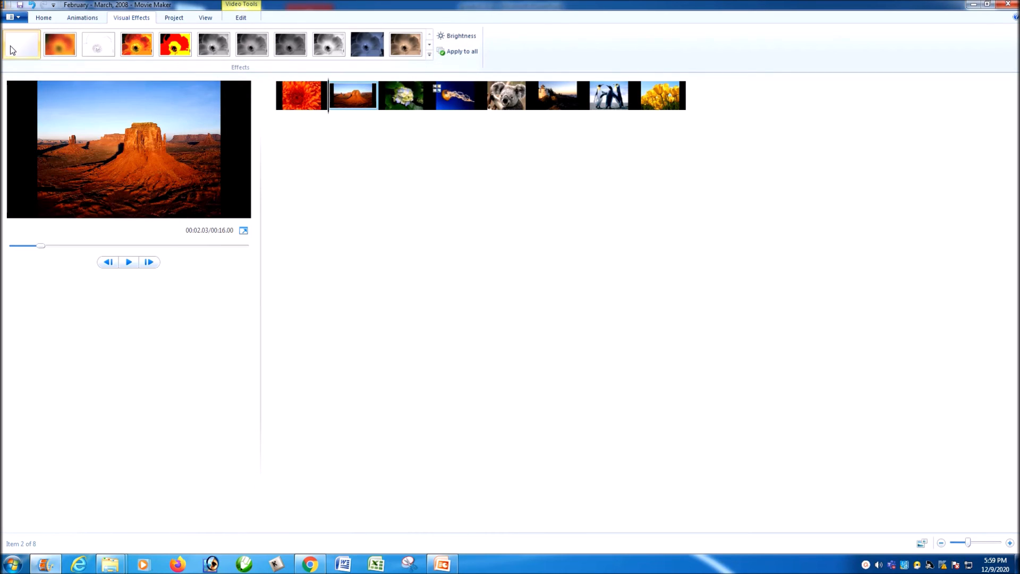
left_click(469, 96)
left_click(8, 57)
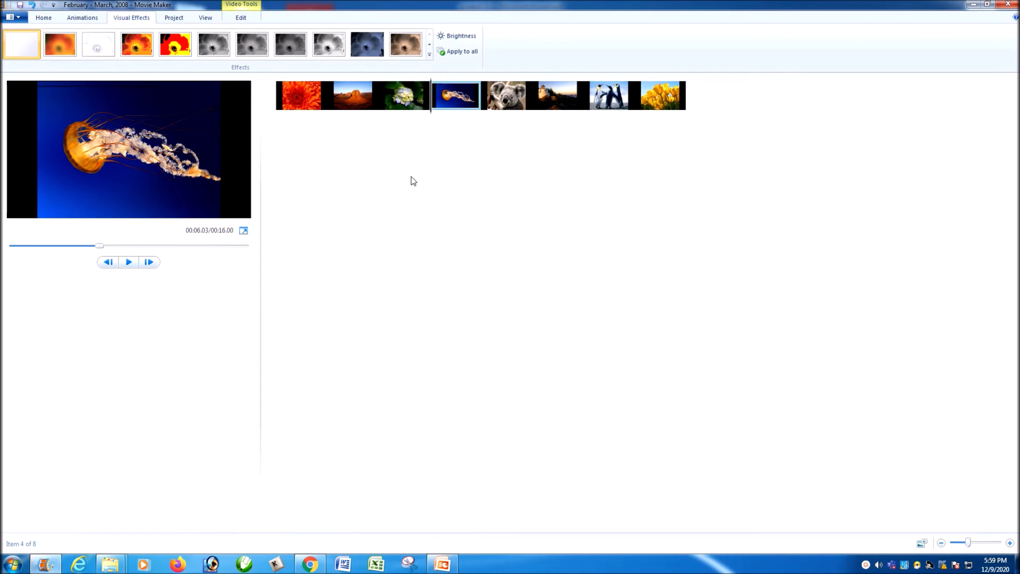
left_click(305, 104)
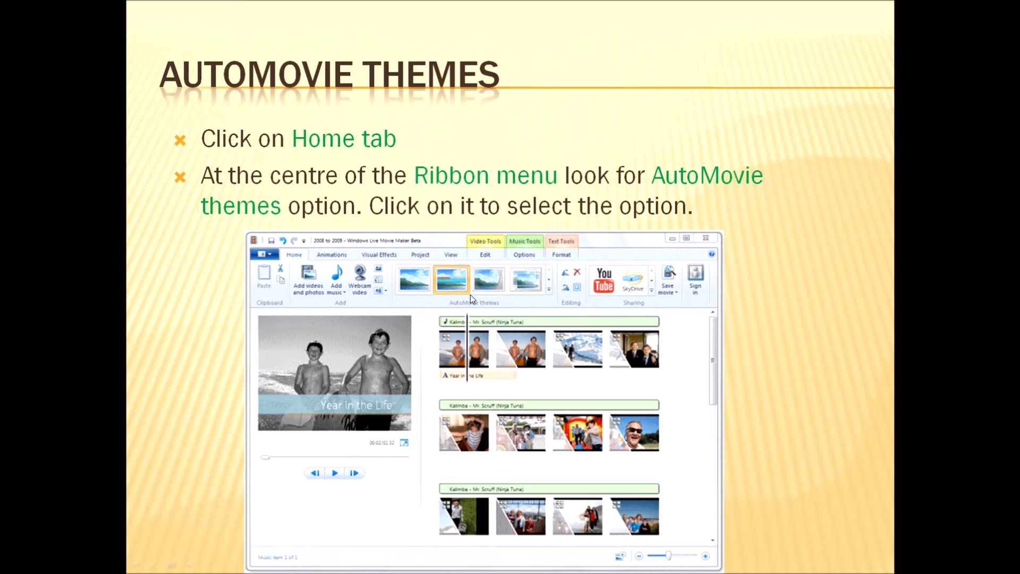
Step: End the slide show, switch to Movie Maker and add the Cs9 audio file as music under the eight photos
key("Escape")
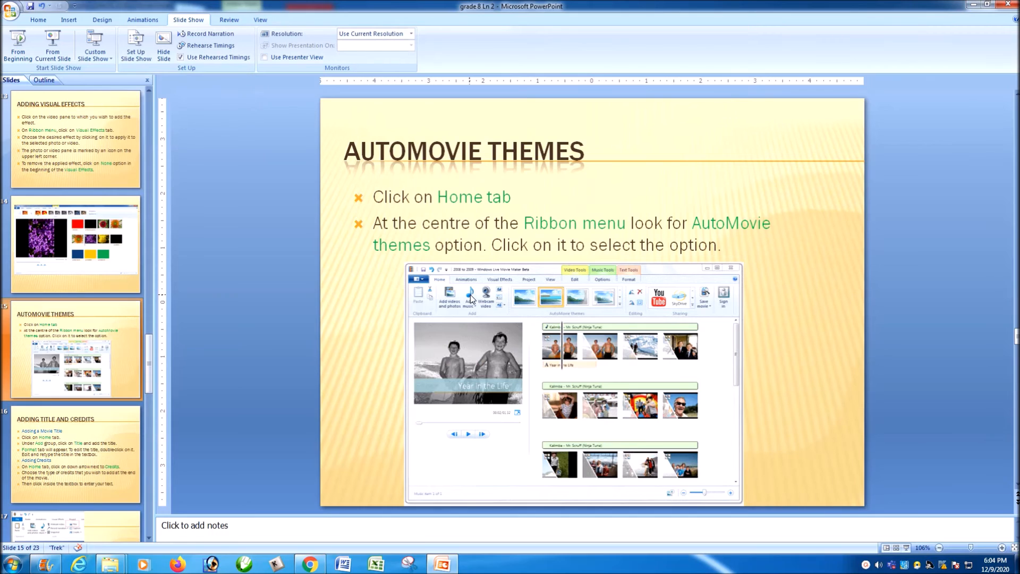
left_click(46, 564)
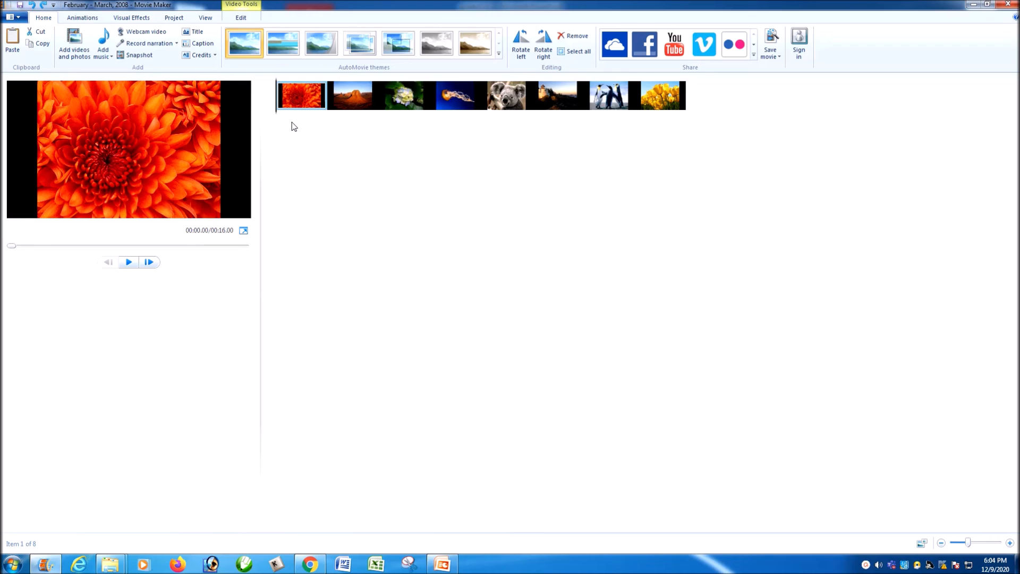
key("ctrl+a")
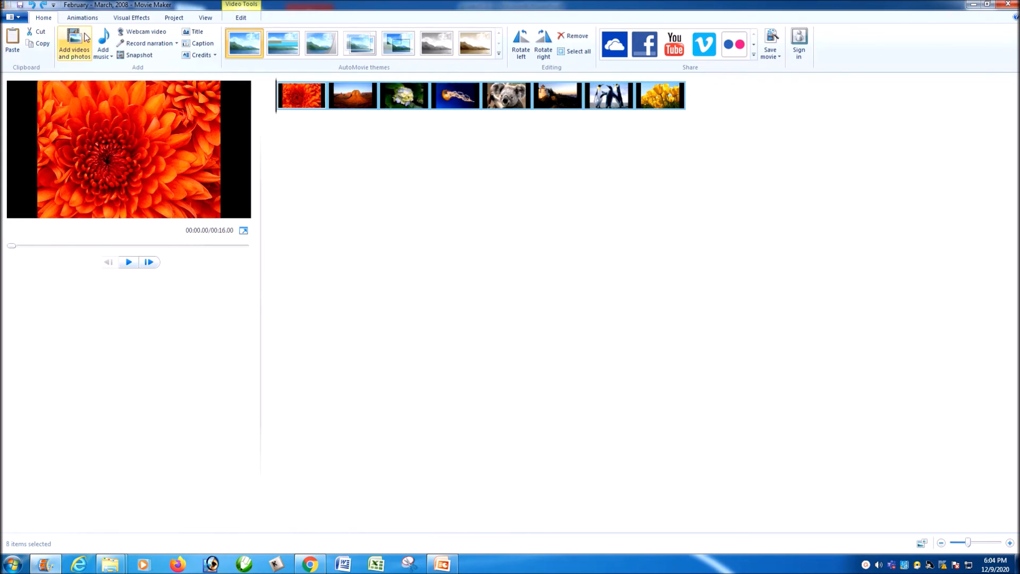
left_click(102, 42)
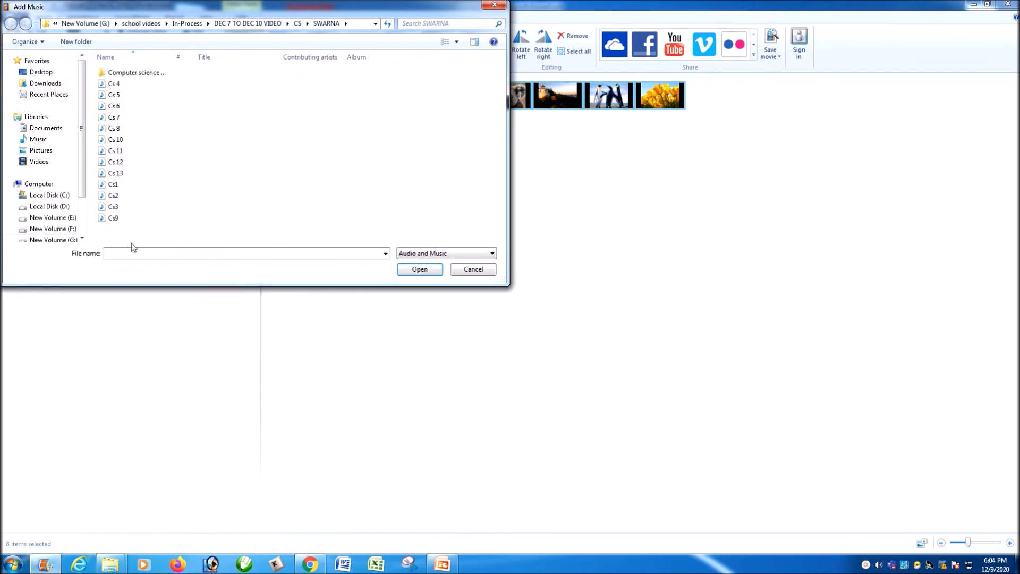
left_click(128, 221)
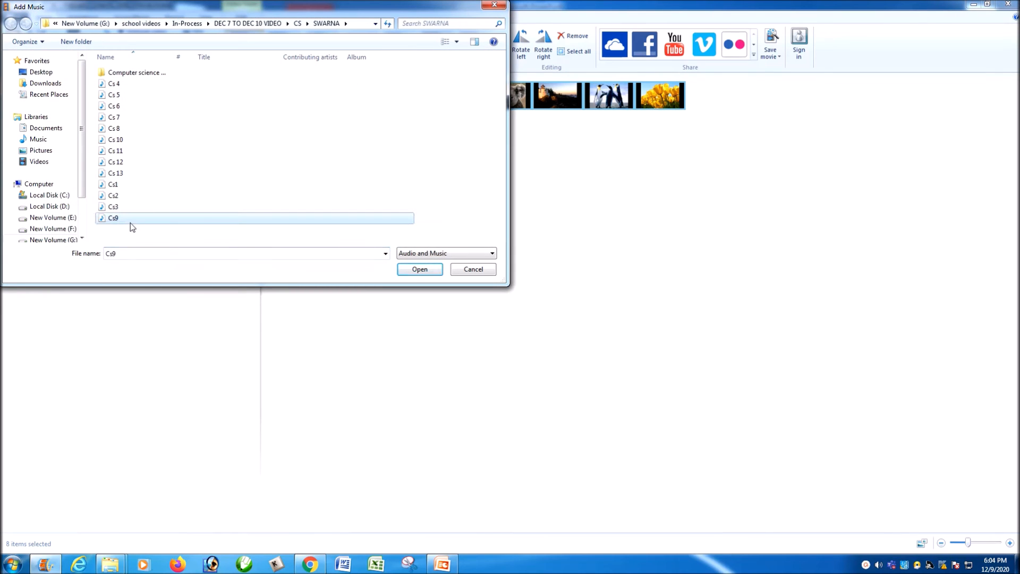
left_click(418, 269)
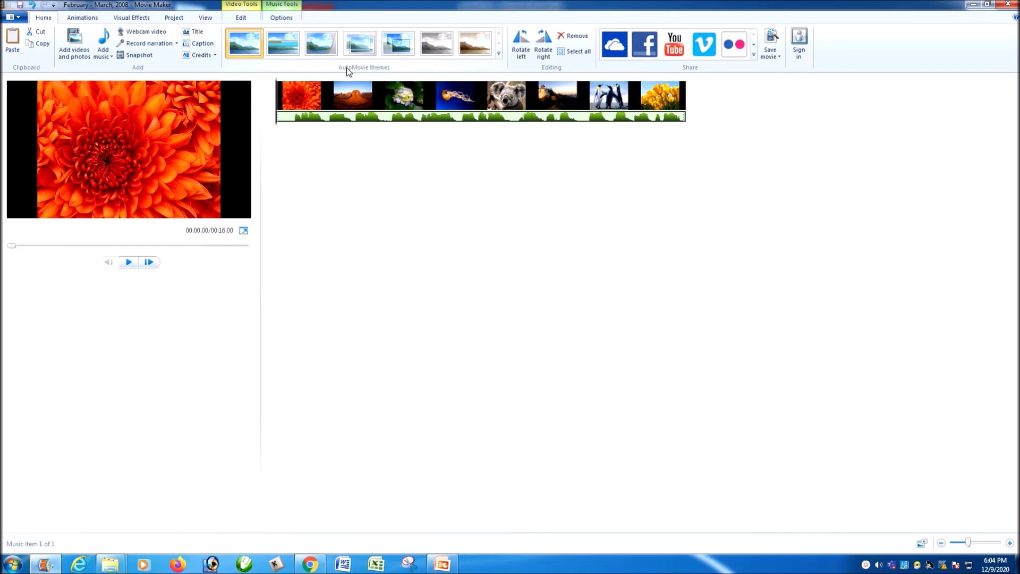
Step: Try the second and fifth AutoMovie themes and apply the fourth one to the movie
left_click(397, 51)
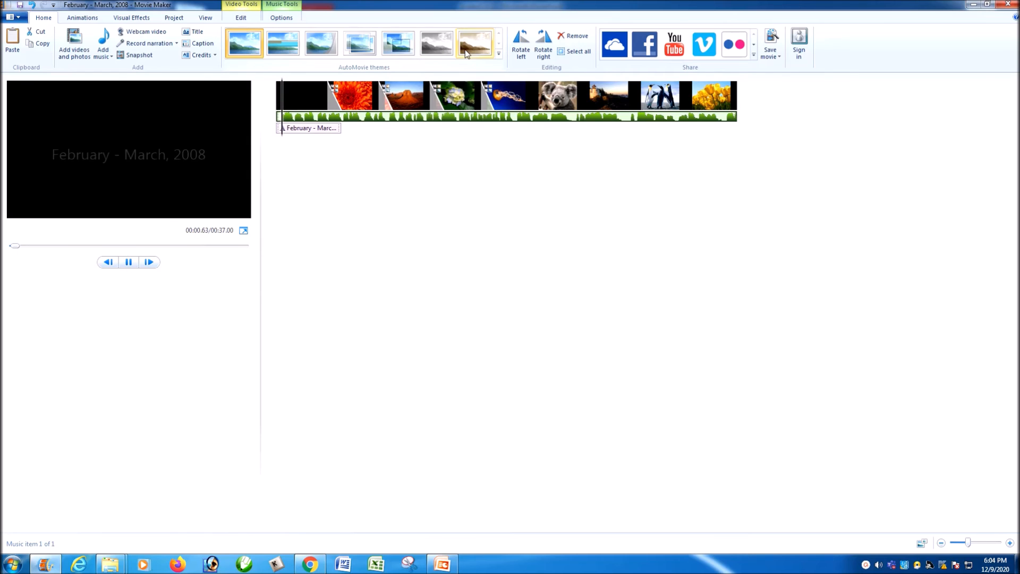
left_click(292, 52)
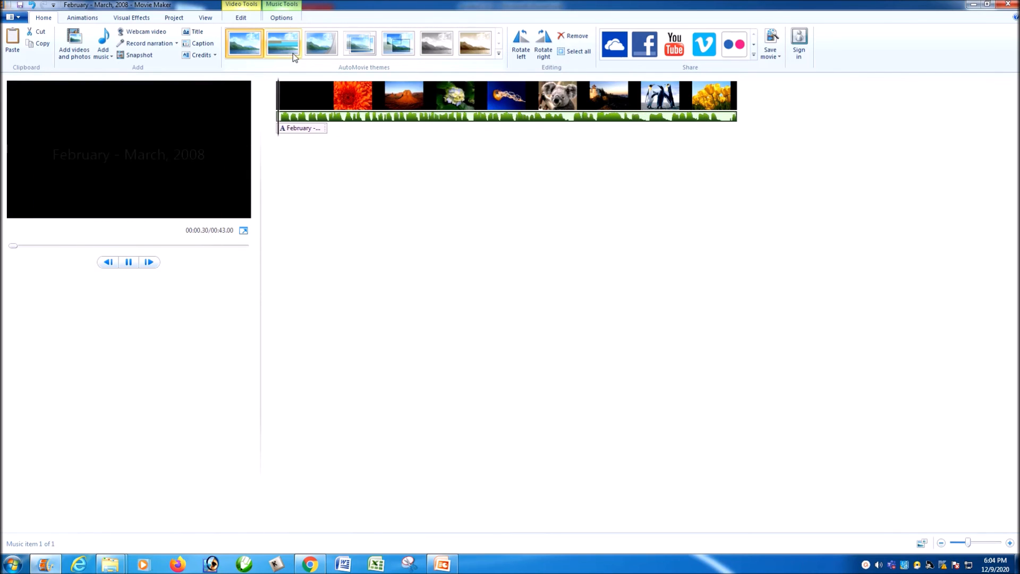
left_click(386, 48)
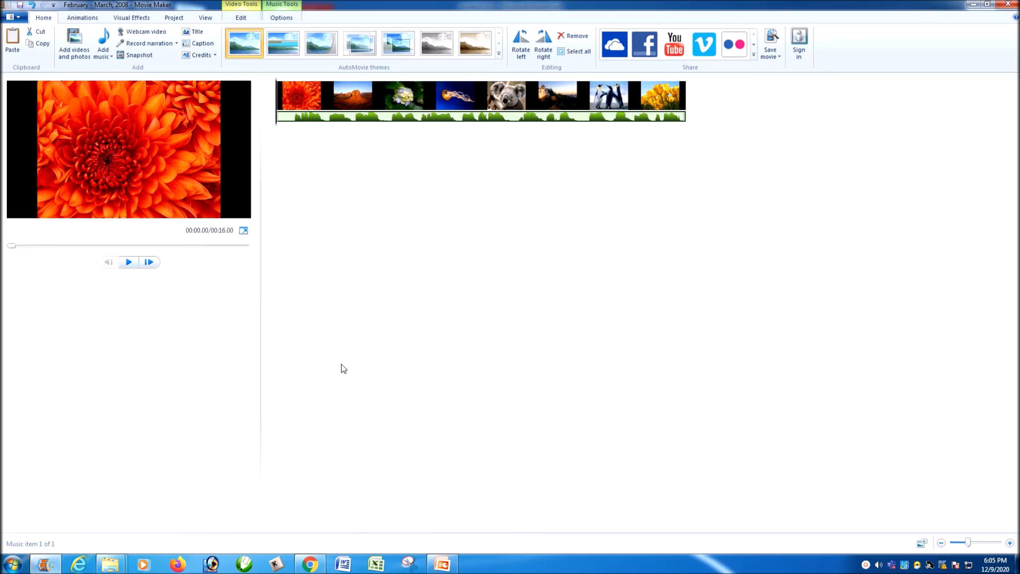
left_click(355, 46)
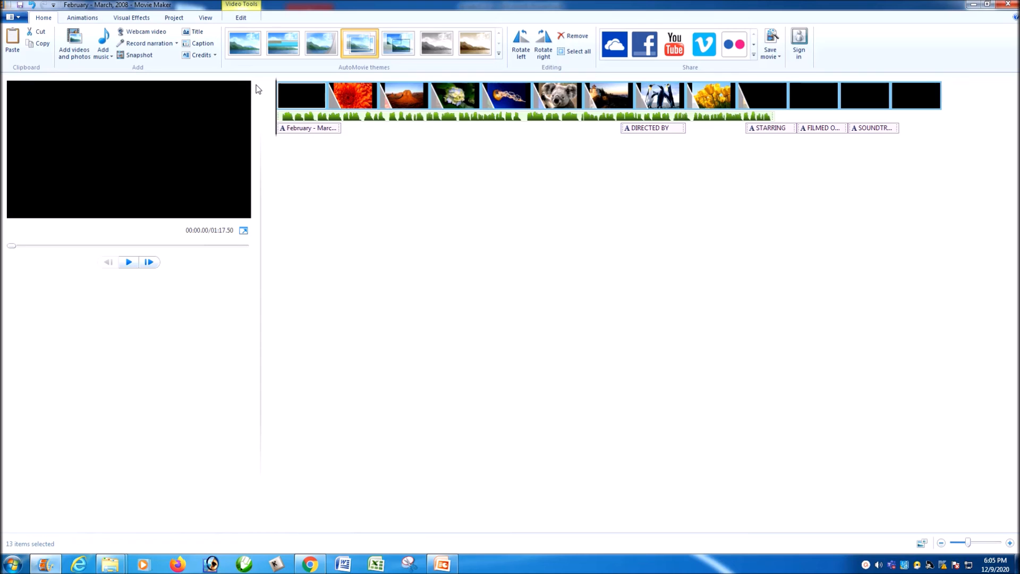
Step: Check the duration setting of the opening title item, reselect all items and play the themed movie
left_click(240, 18)
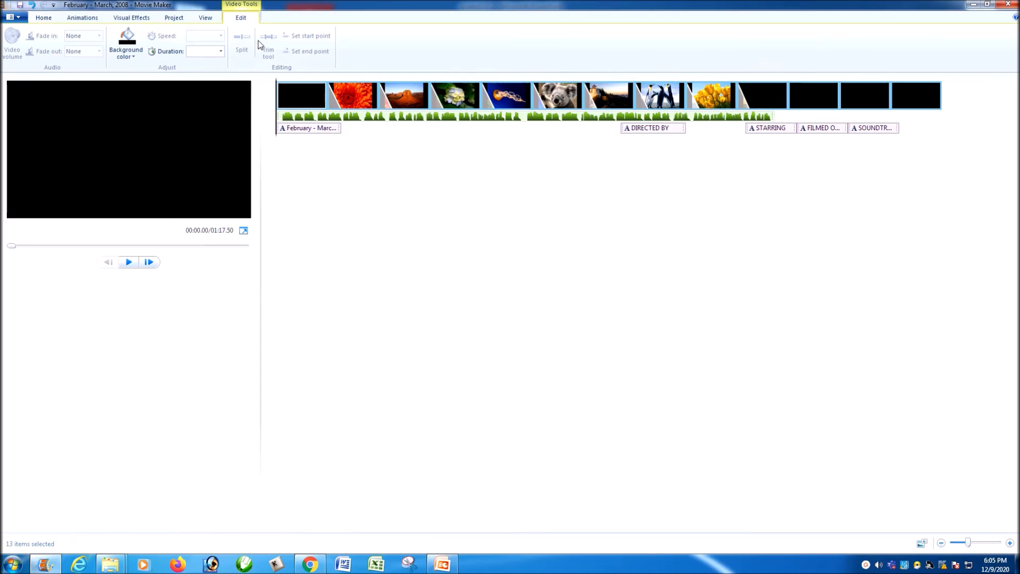
left_click(294, 93)
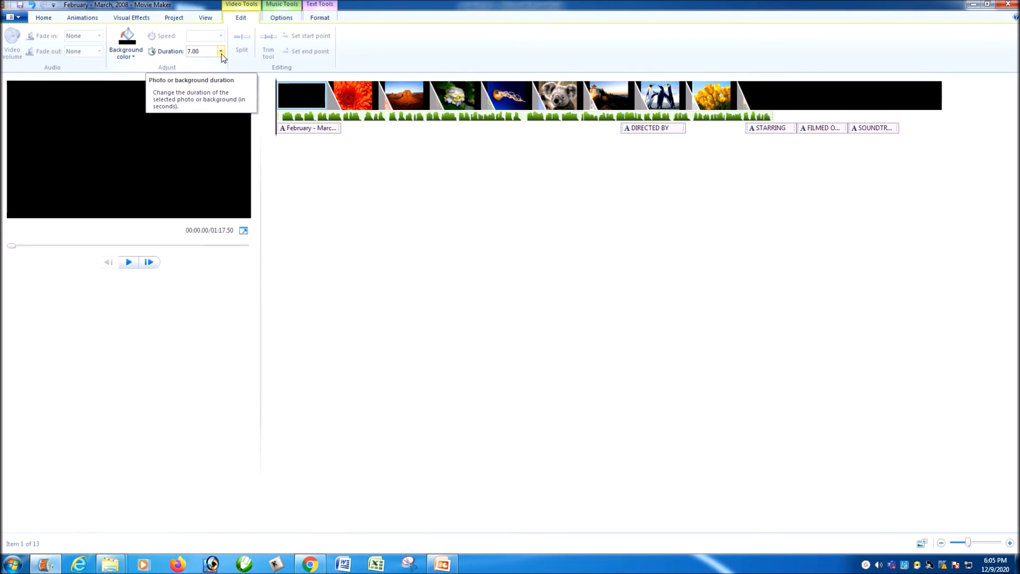
key("ctrl+a")
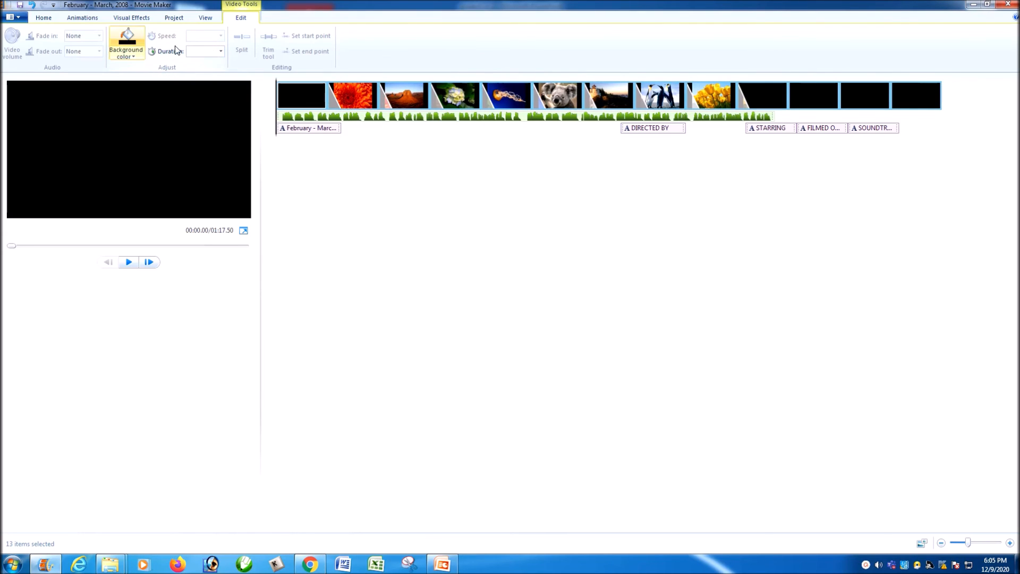
left_click(43, 18)
left_click(129, 262)
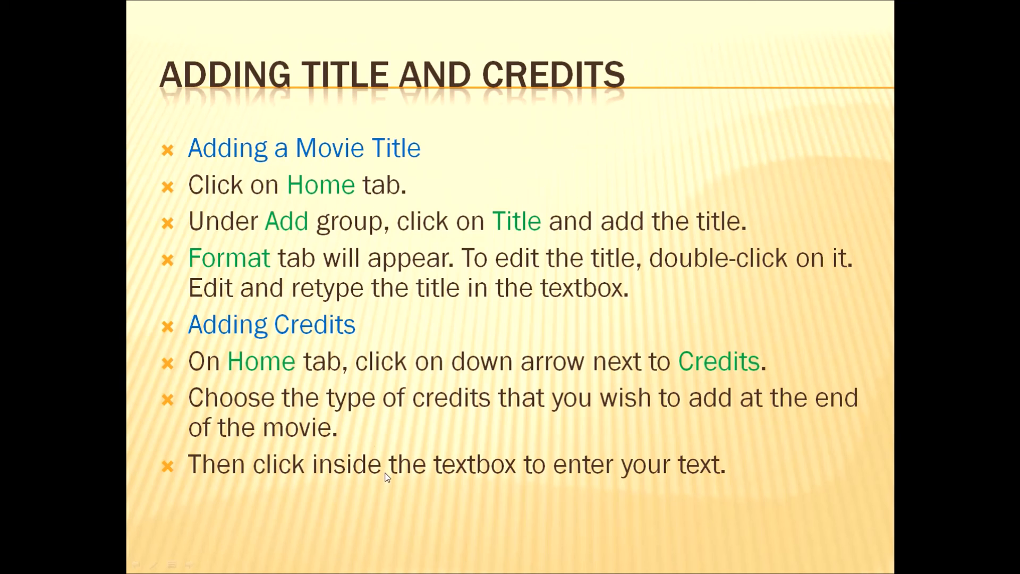
Step: End the slide show, switch to Movie Maker and add an opening title reading "memories" before the chrysanthemum photo
key("Escape")
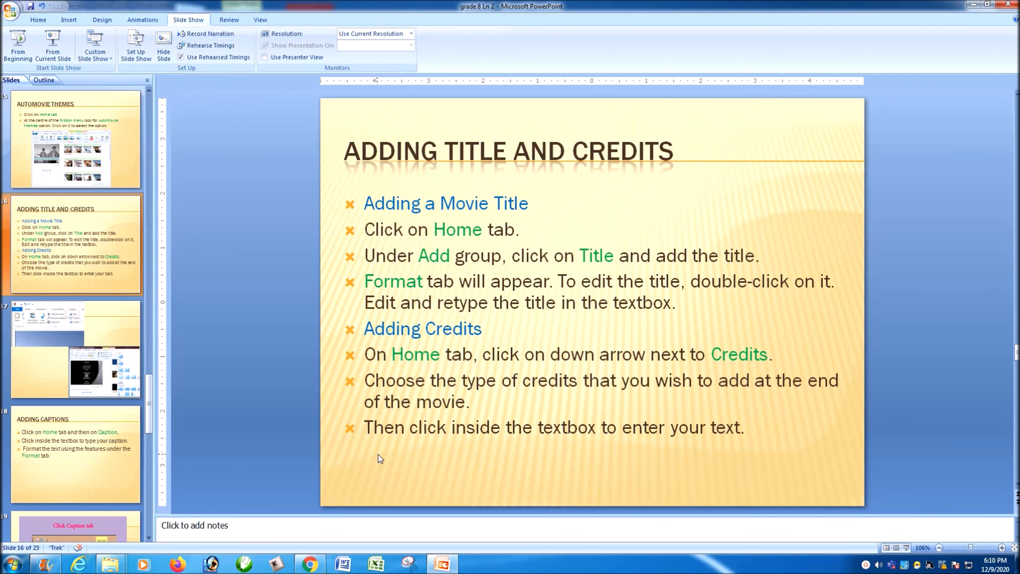
left_click(46, 565)
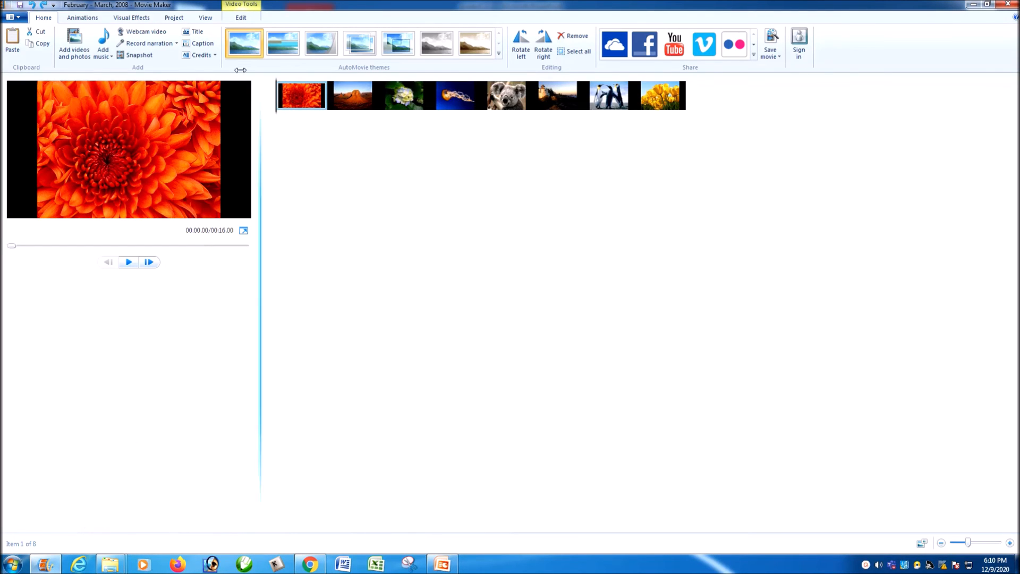
left_click(195, 32)
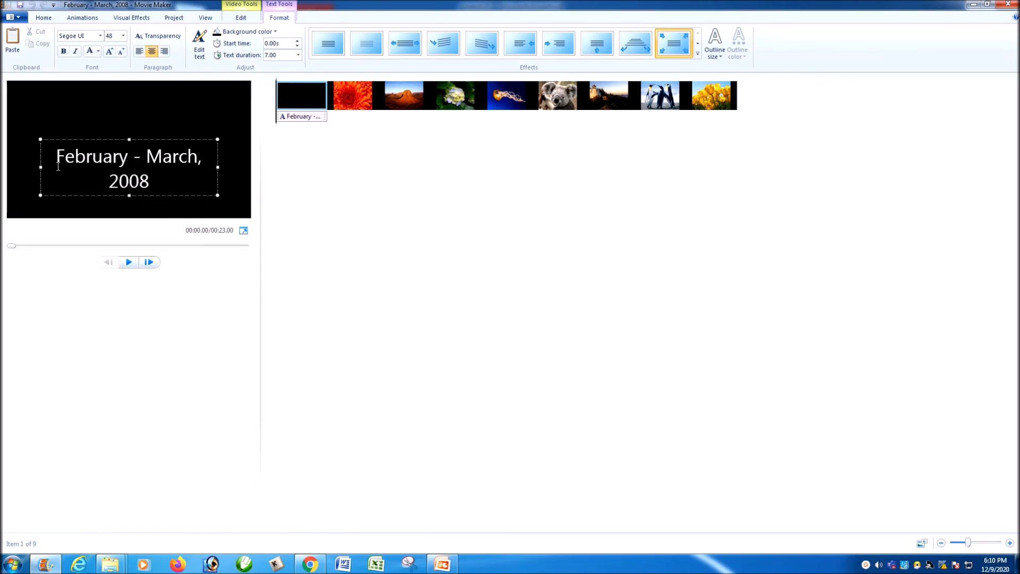
key("Delete")
key("Delete")
key("Delete")
key("Delete")
key("Delete")
key("Delete")
key("Delete")
key("Delete")
key("Delete")
key("Delete")
key("Delete")
key("Delete")
key("Delete")
key("Delete")
key("Delete")
key("Delete")
key("Delete")
key("Delete")
key("Delete")
key("Delete")
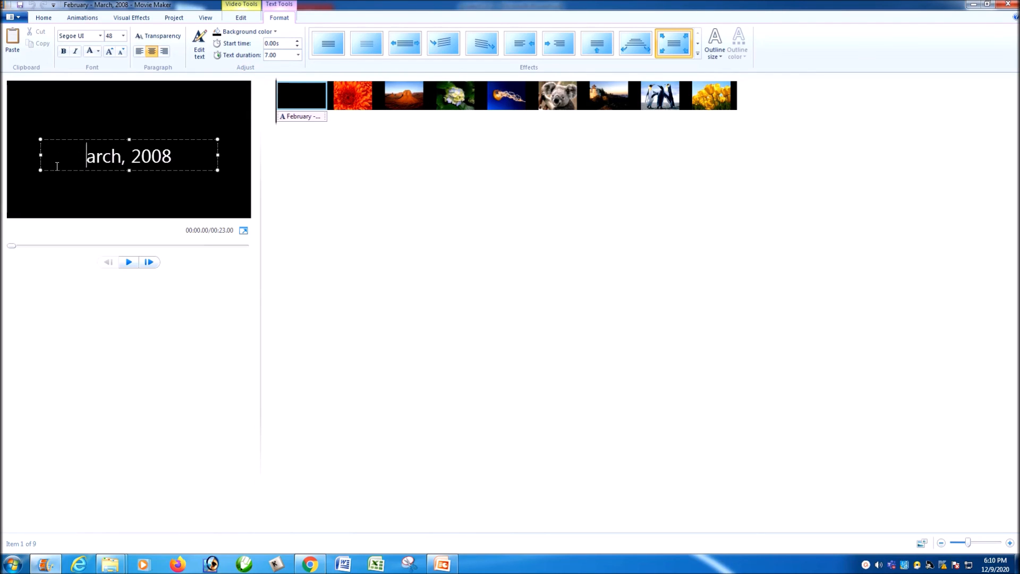
type("mem")
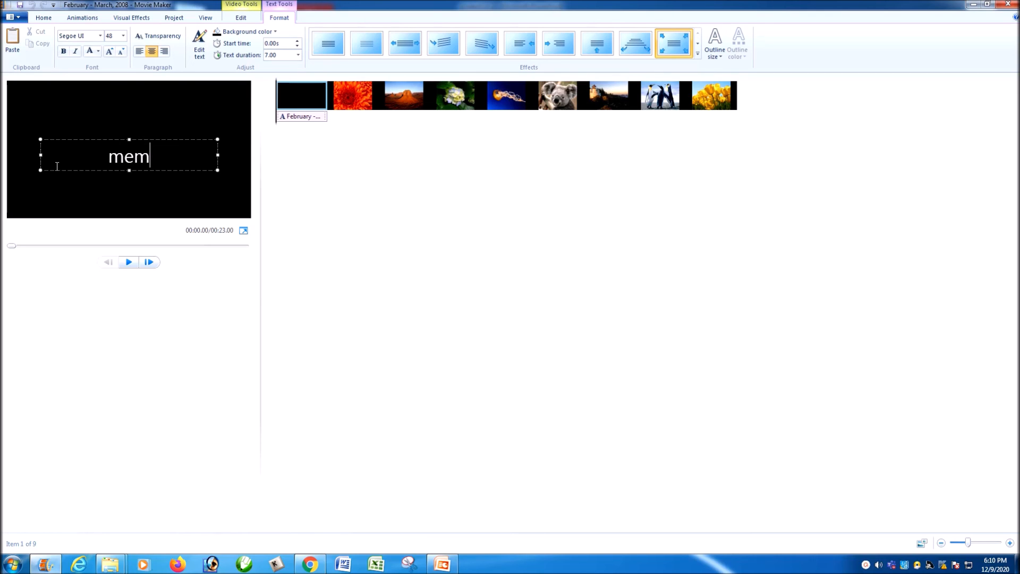
type("ories")
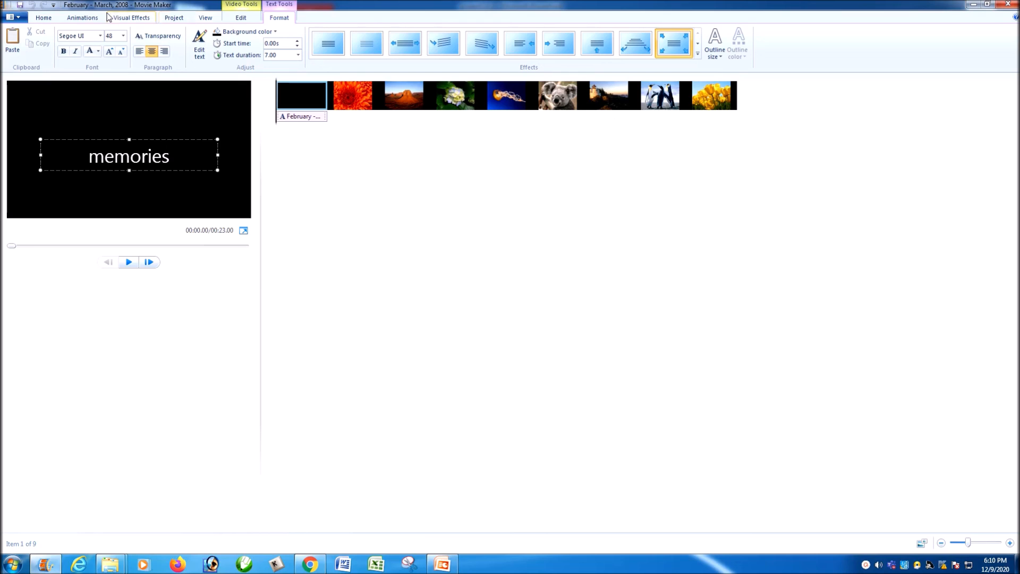
Step: Add Director credits at the end of the movie, enter the director's name, and check the title and credits items
left_click(42, 21)
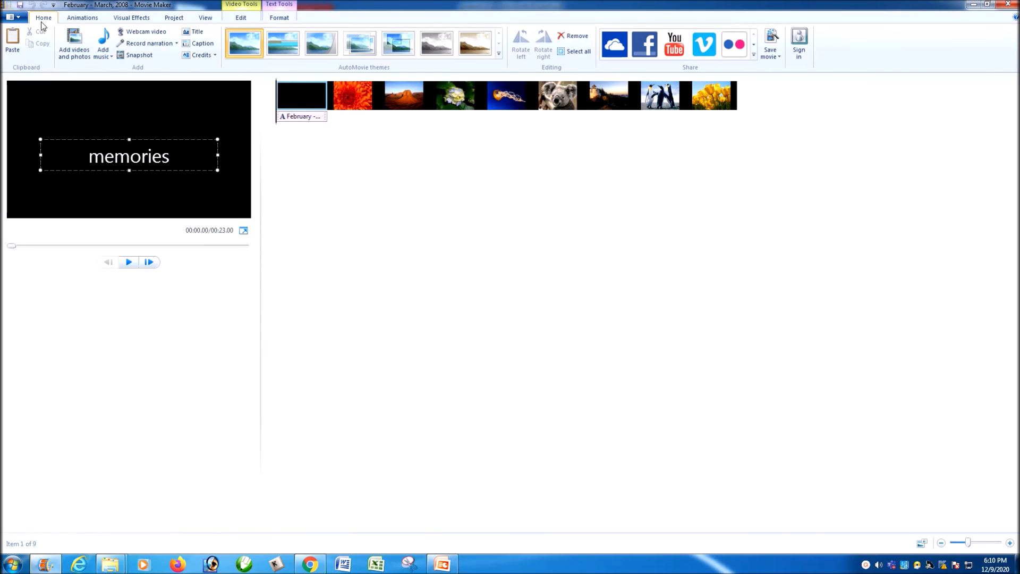
left_click(214, 56)
left_click(215, 56)
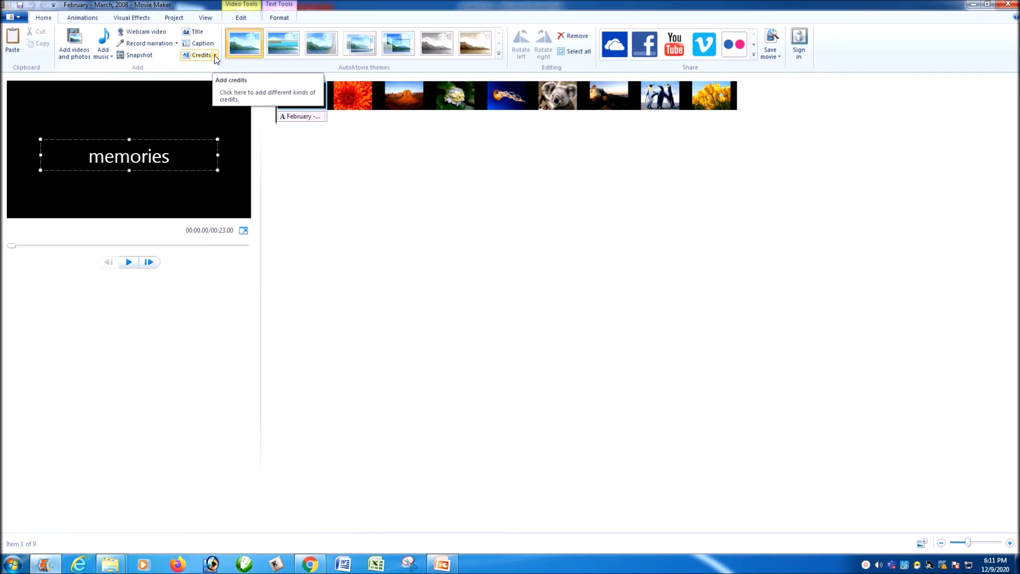
left_click(215, 55)
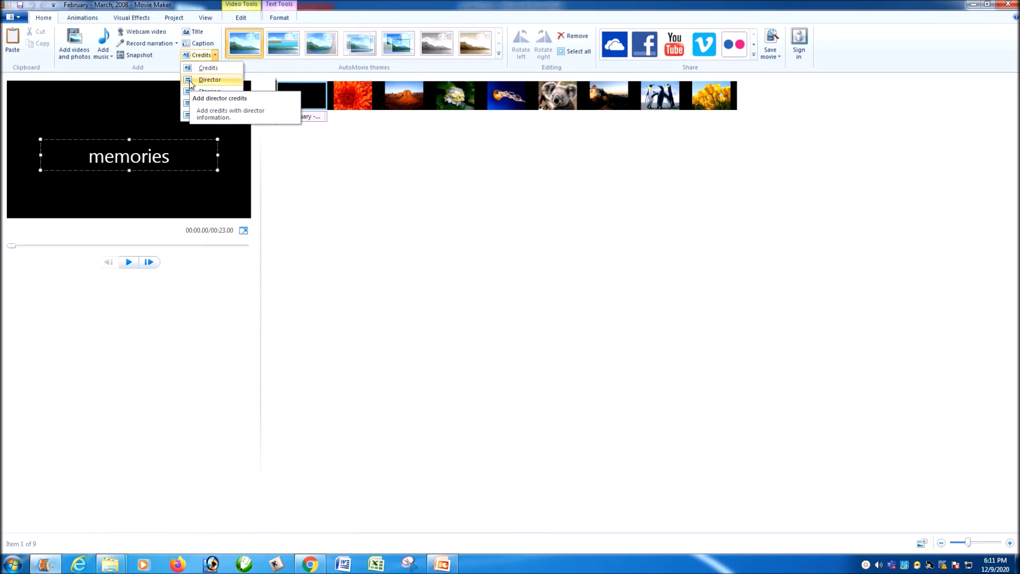
left_click(224, 83)
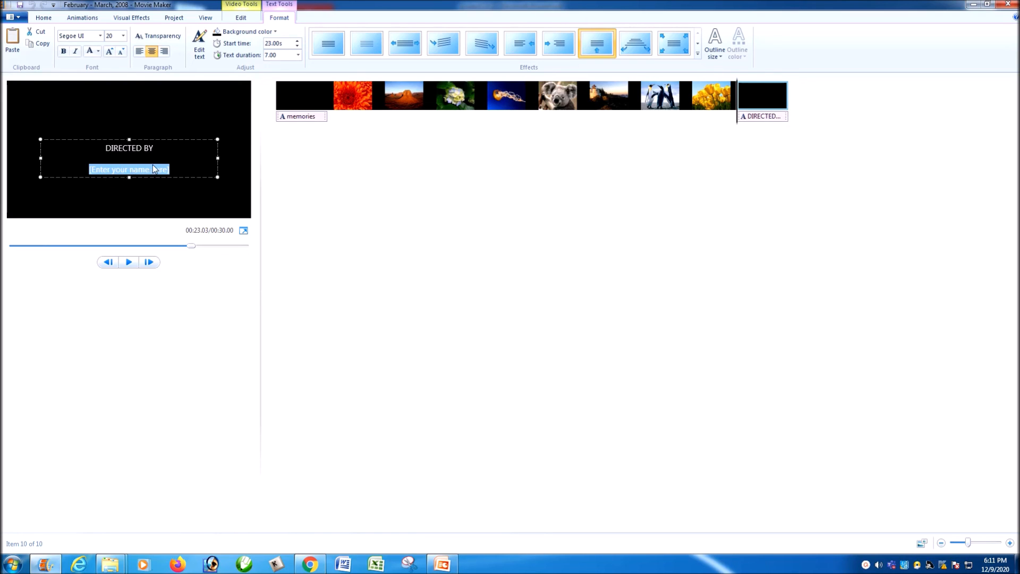
key("BackSpace")
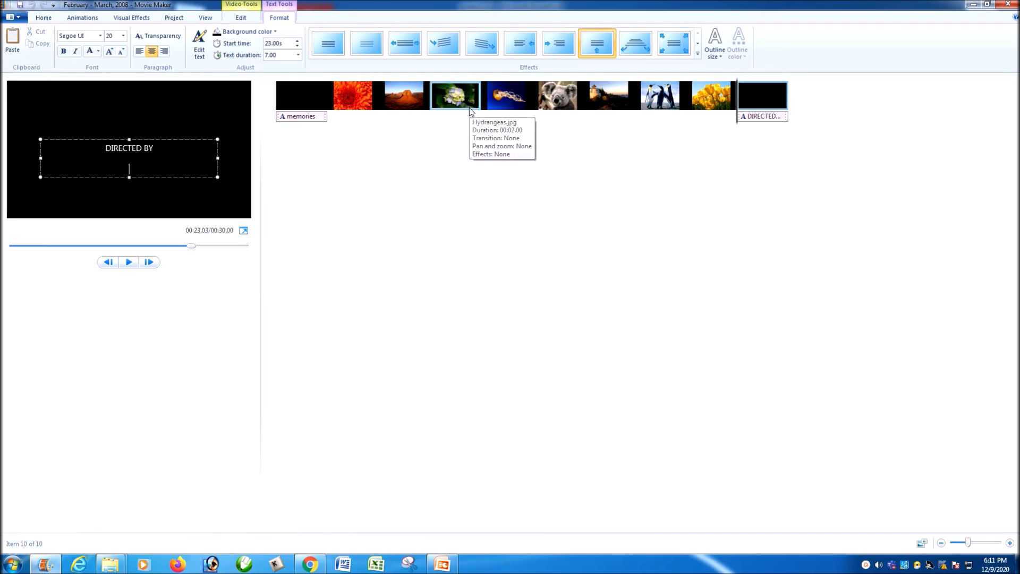
type("abi")
left_click(311, 103)
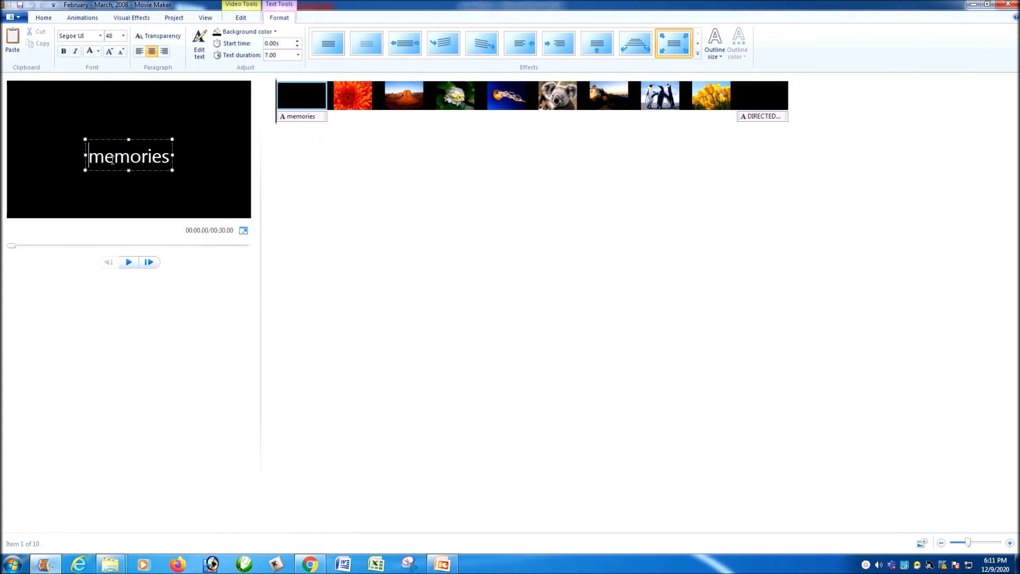
left_click(745, 89)
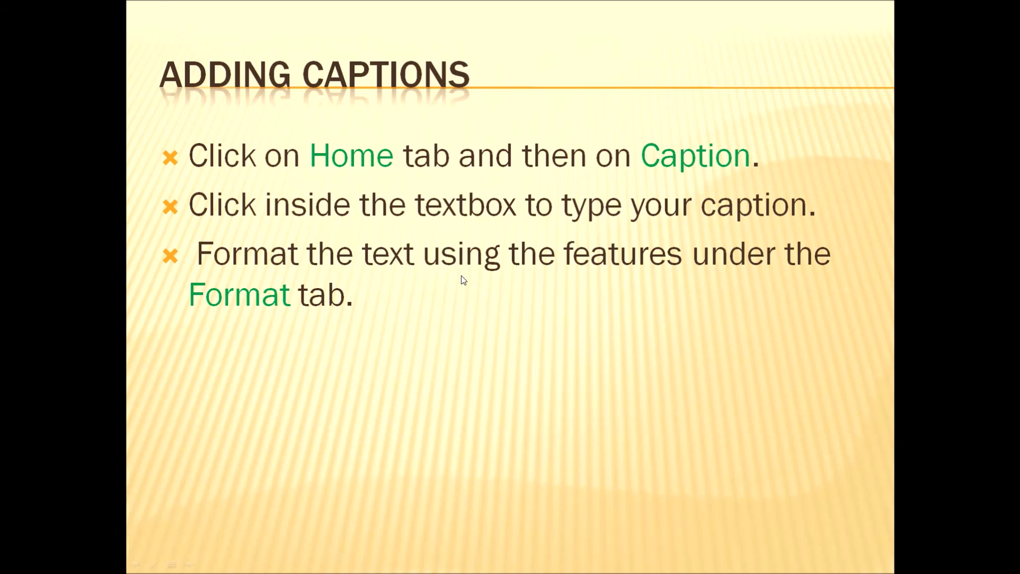
Step: End the slide show, switch to Movie Maker and add the caption "flower" to the chrysanthemum photo
key("Escape")
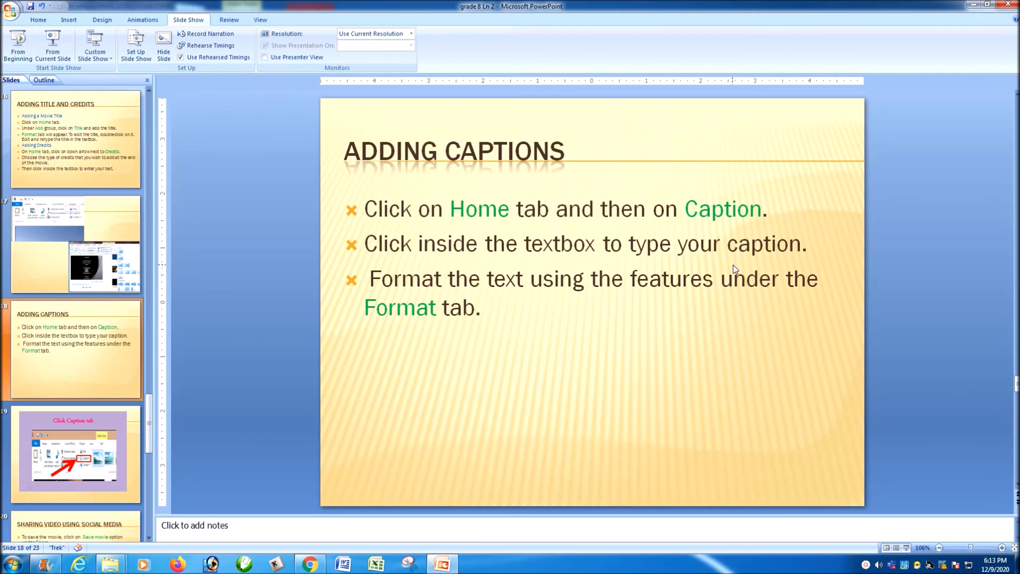
left_click(45, 564)
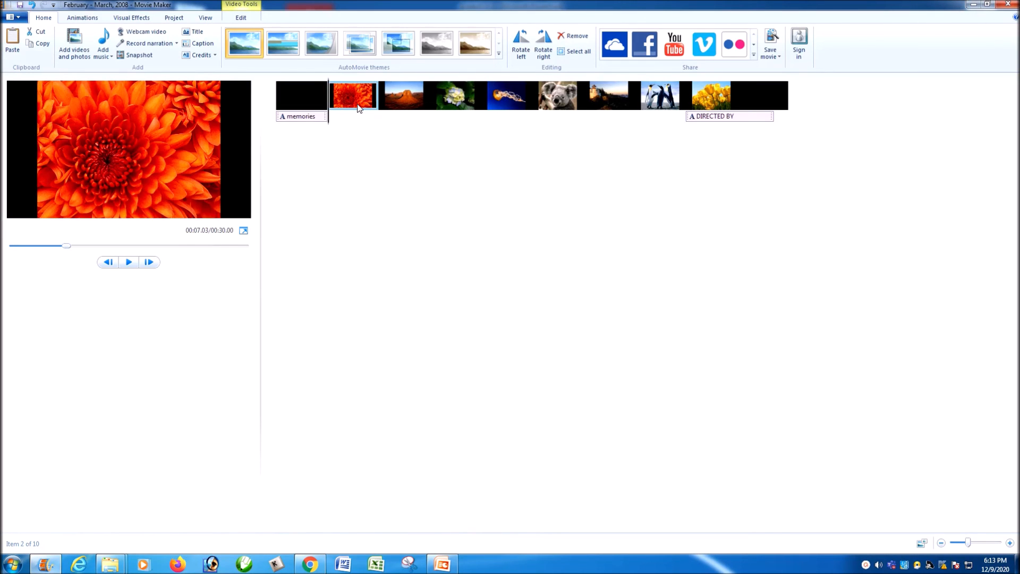
left_click(202, 45)
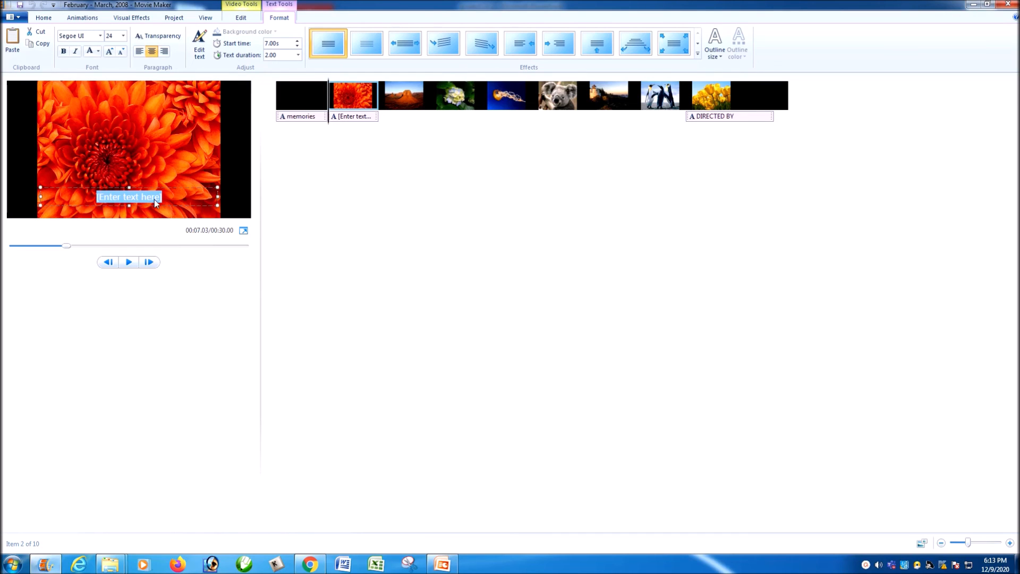
type("flower")
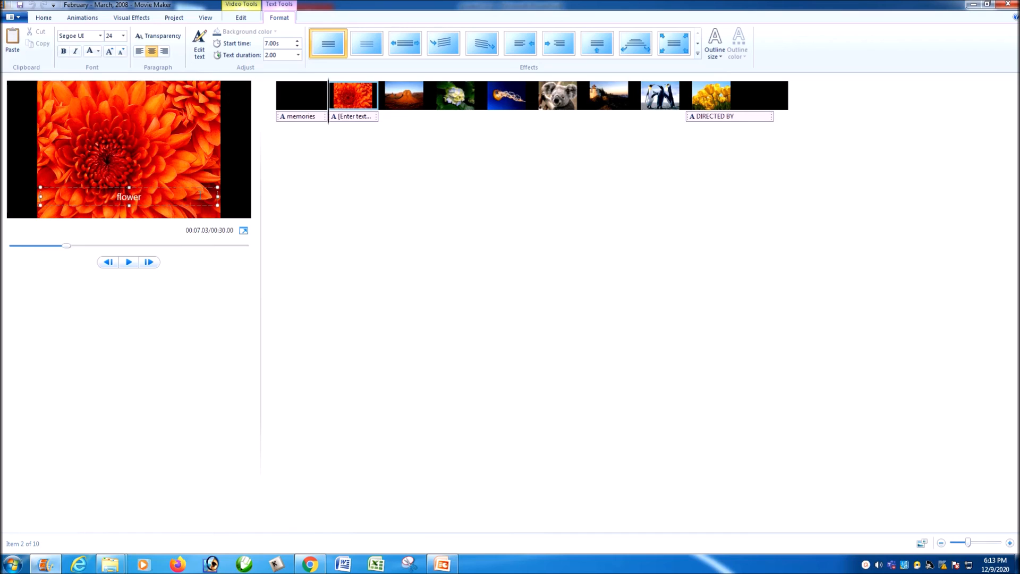
Step: Add the caption "abc" to the desert photo
left_click(392, 113)
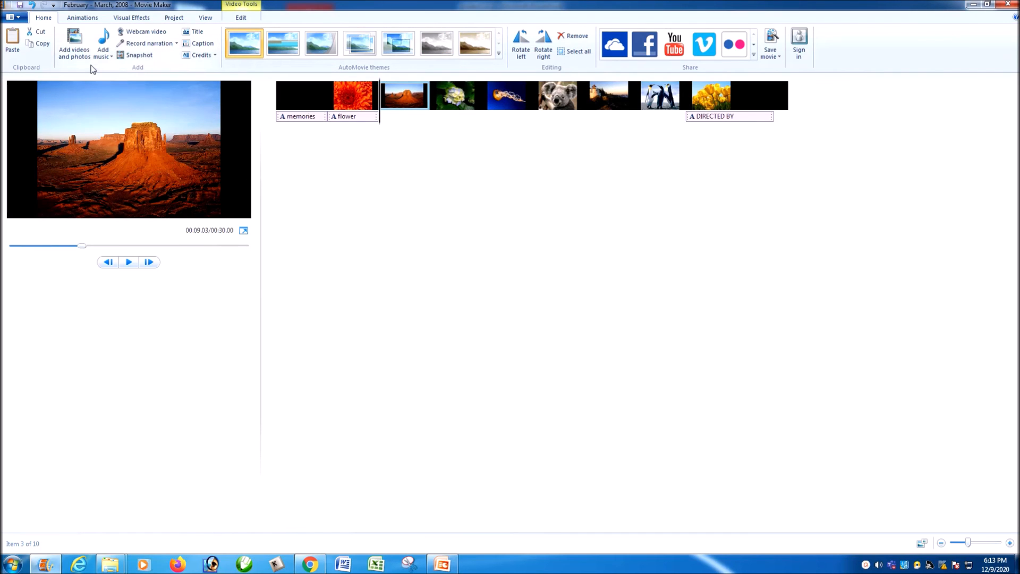
left_click(199, 45)
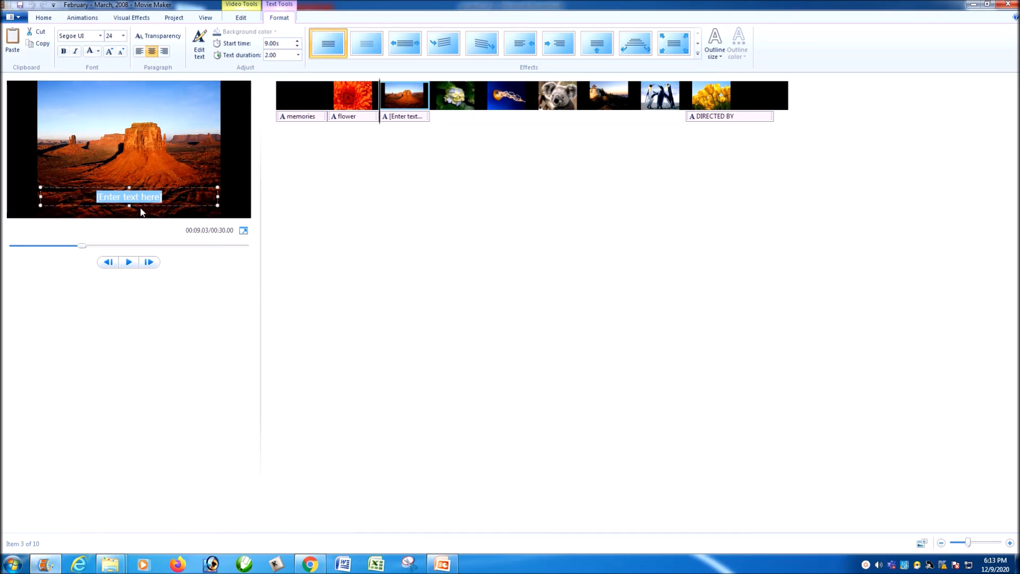
type("abc")
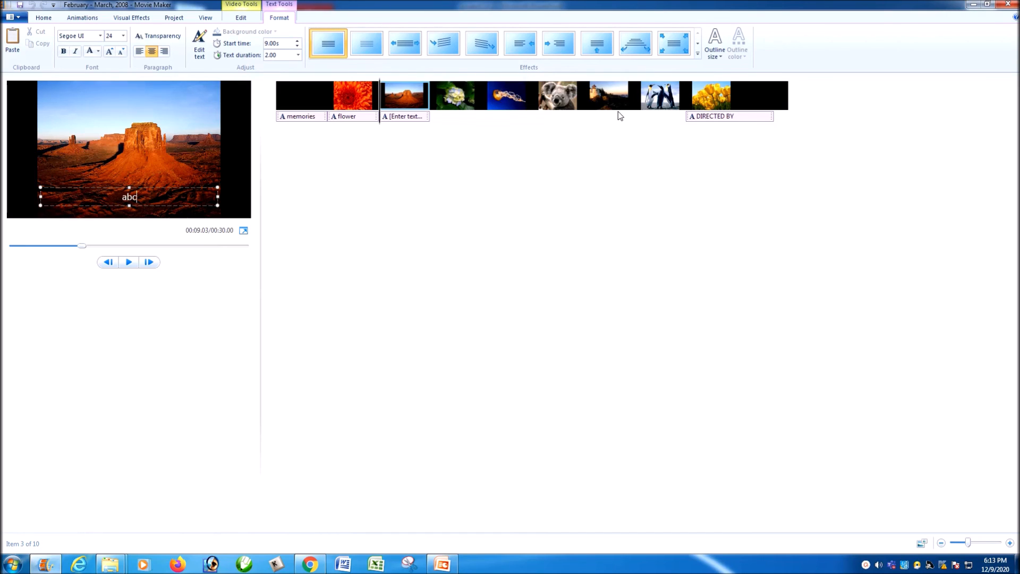
Step: Add the caption "flower" to the hydrangeas photo
left_click(440, 109)
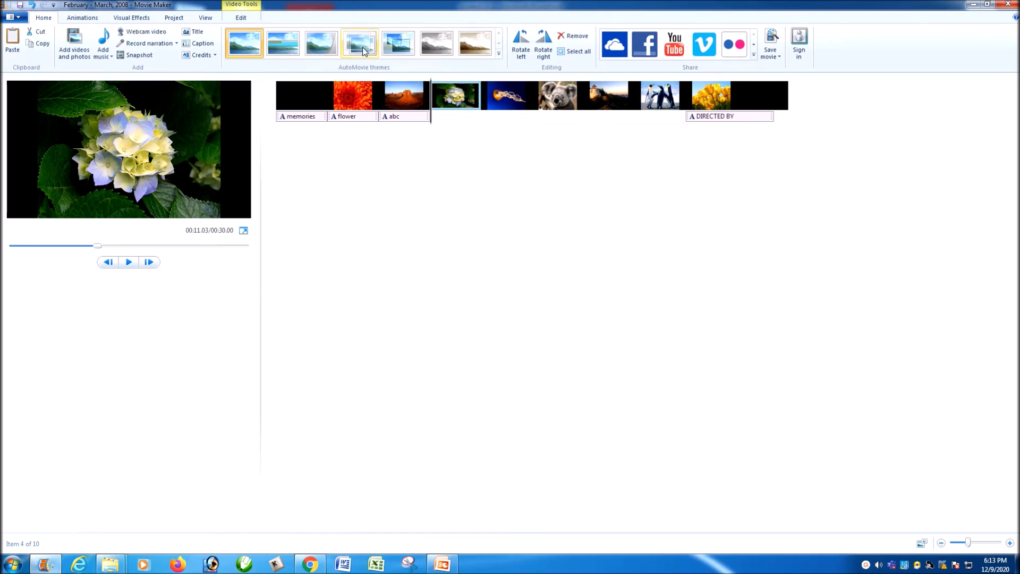
left_click(201, 44)
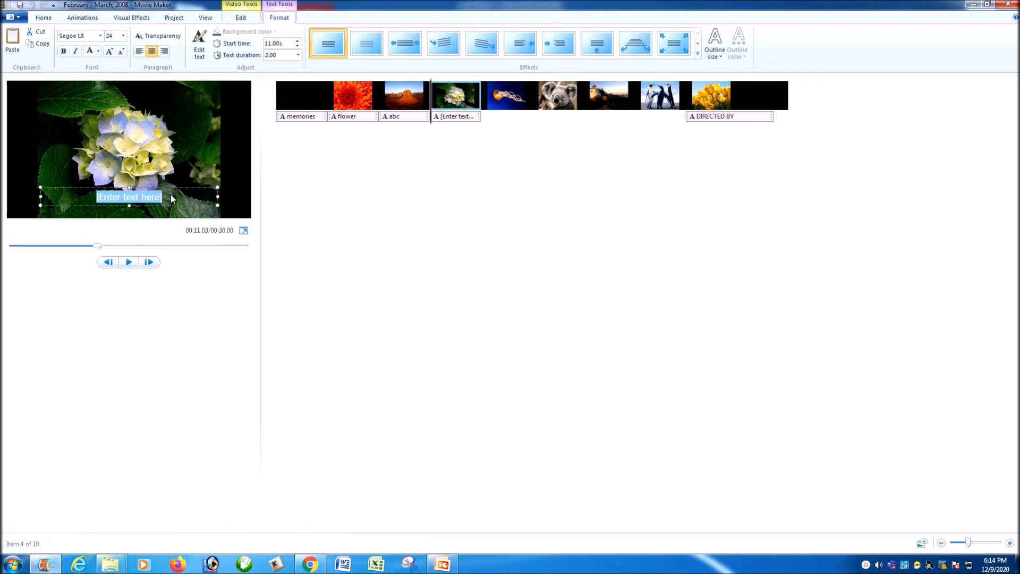
type("flower")
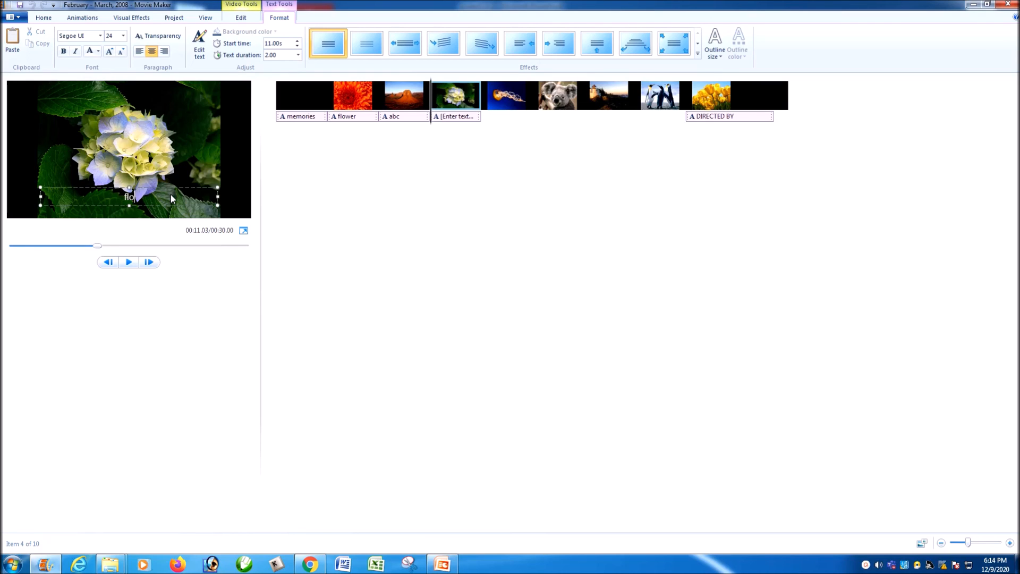